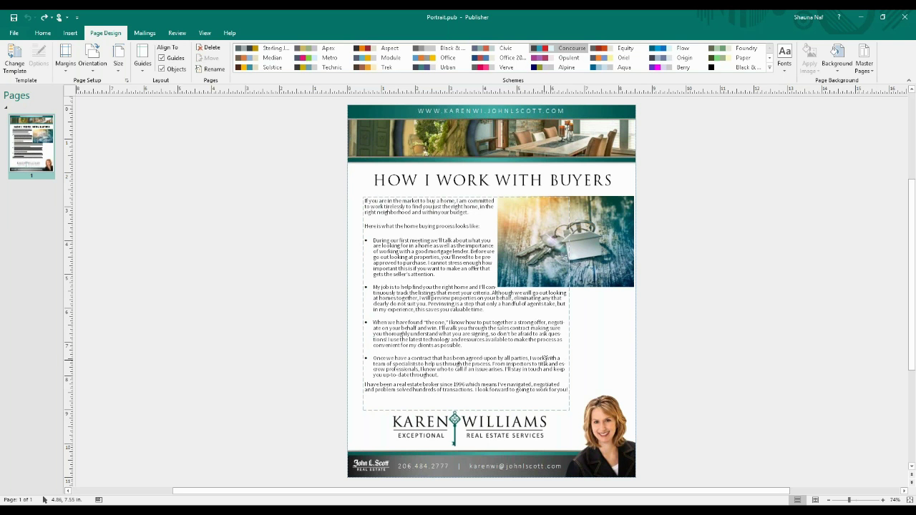
# - Turn on the display of object boundaries, and select the heading text box to check its frame
pyautogui.click(311, 284)
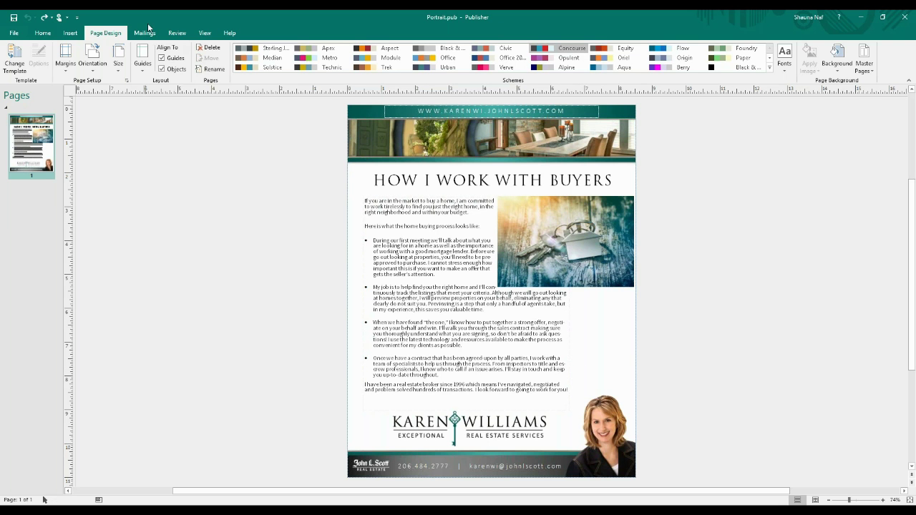
pyautogui.click(205, 33)
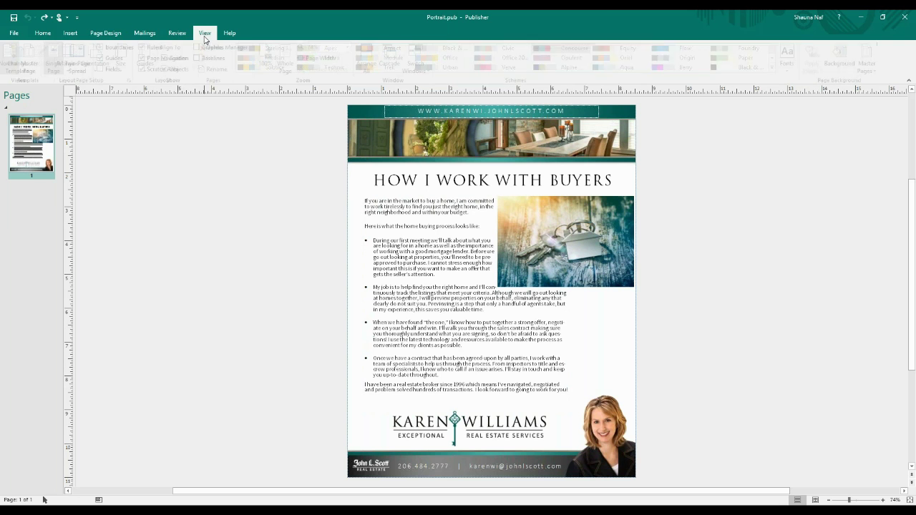
pyautogui.click(106, 49)
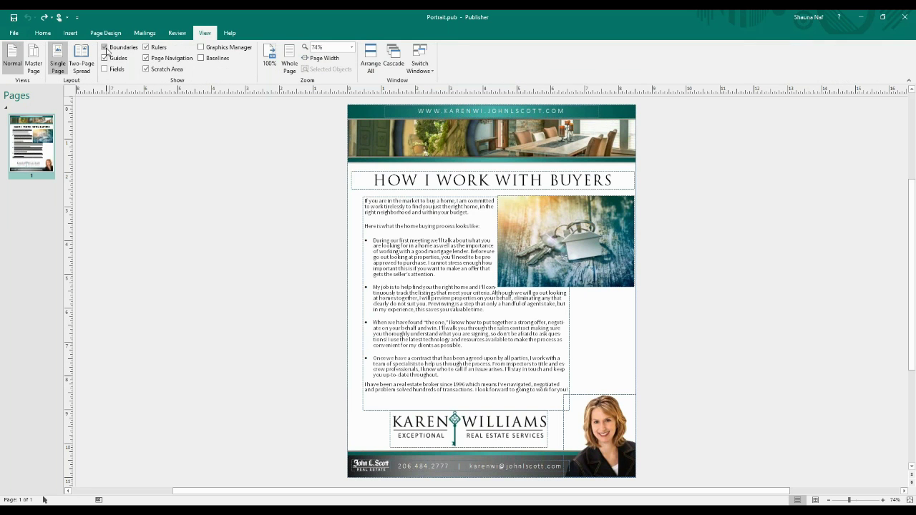
pyautogui.click(593, 172)
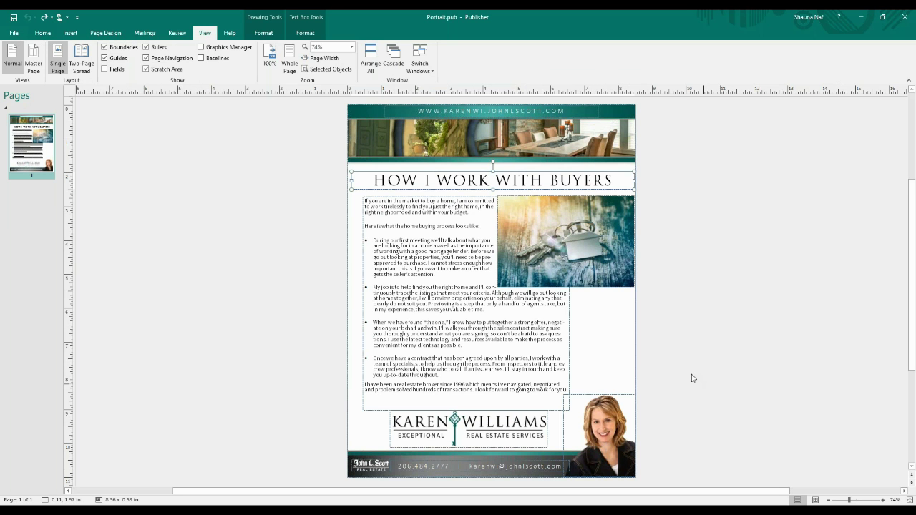
pyautogui.click(492, 109)
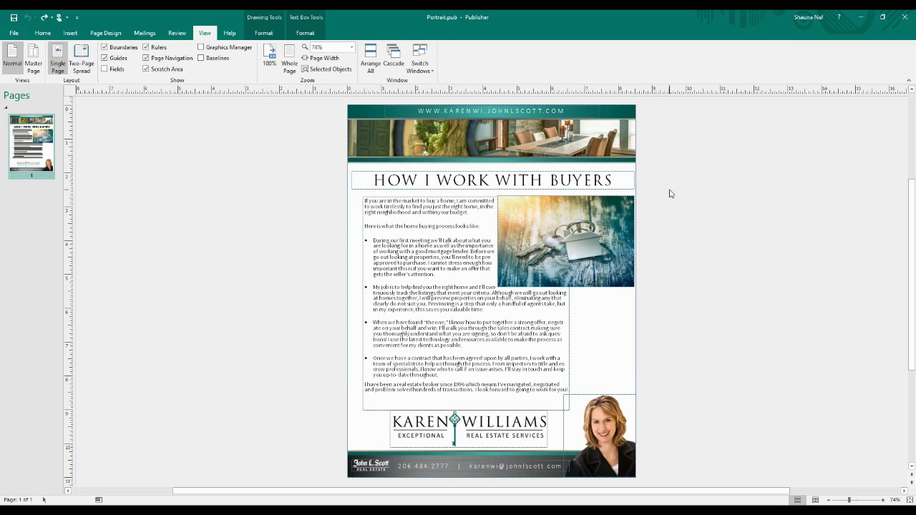
# - Try moving the portrait background picture in the master page view, undo the move and return to the normal page
pyautogui.hotkey('ctrl', 'm')
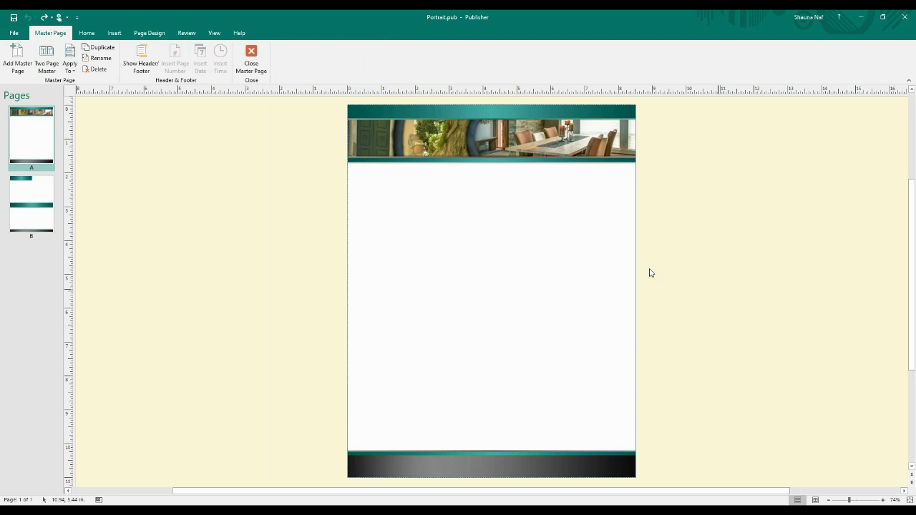
pyautogui.moveTo(496, 265); pyautogui.dragTo(417, 283)
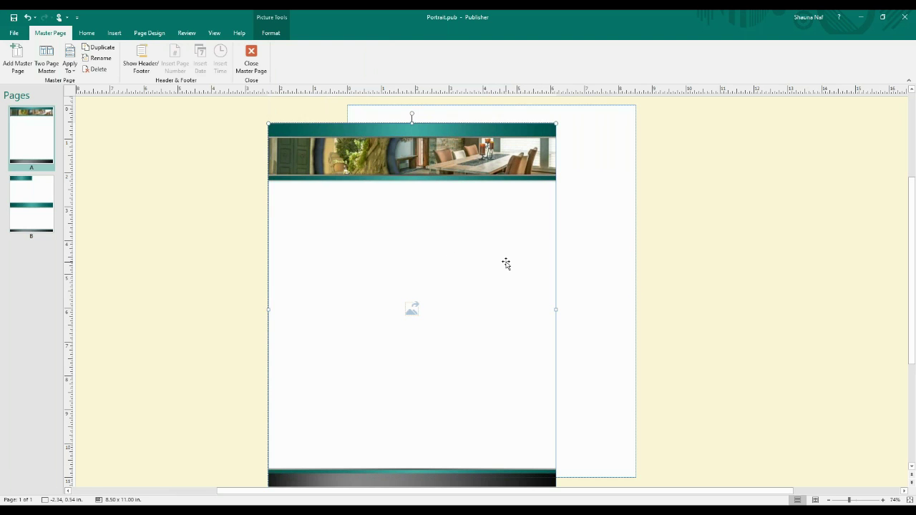
pyautogui.hotkey('ctrl', 'z')
pyautogui.hotkey('ctrl', 'z')
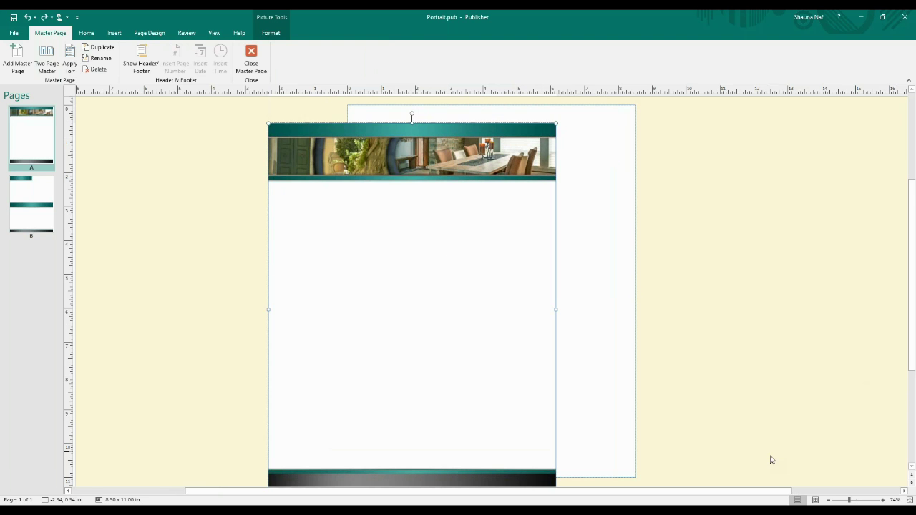
pyautogui.hotkey('ctrl', 'z')
pyautogui.click(704, 356)
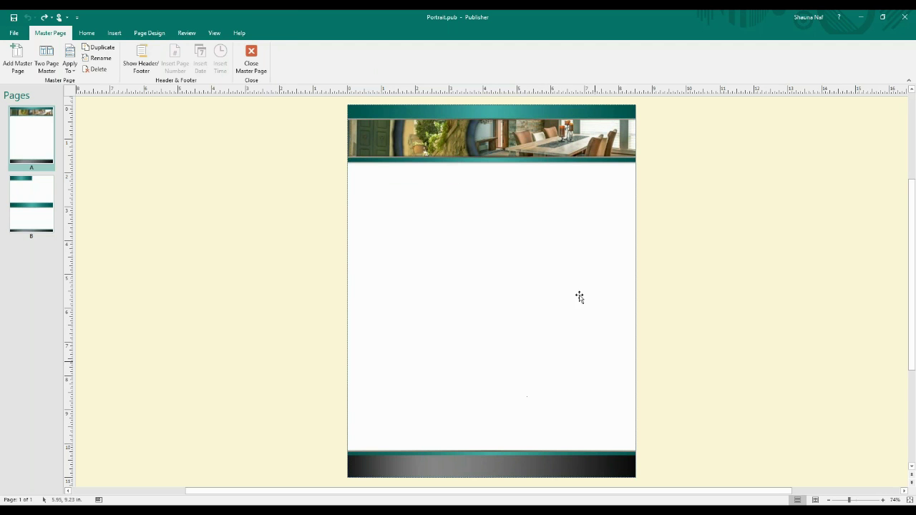
pyautogui.click(251, 54)
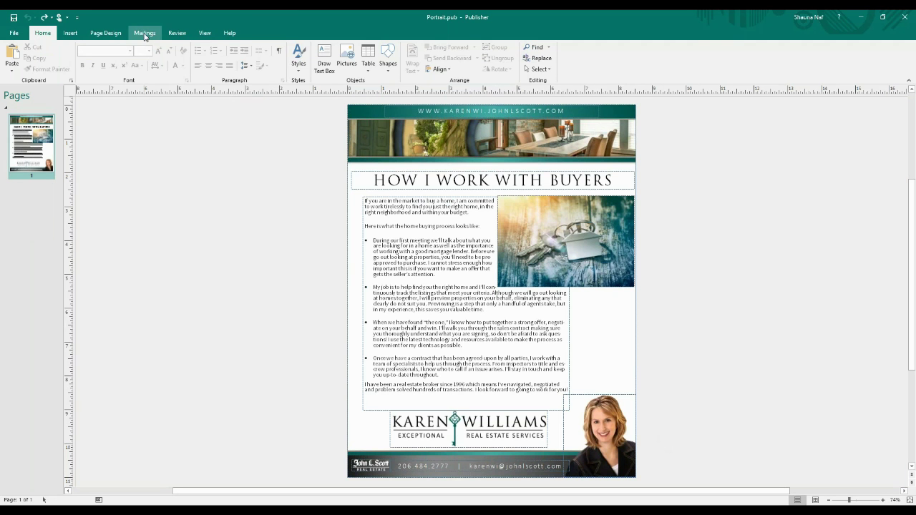
# - Change the page orientation to landscape
pyautogui.click(108, 34)
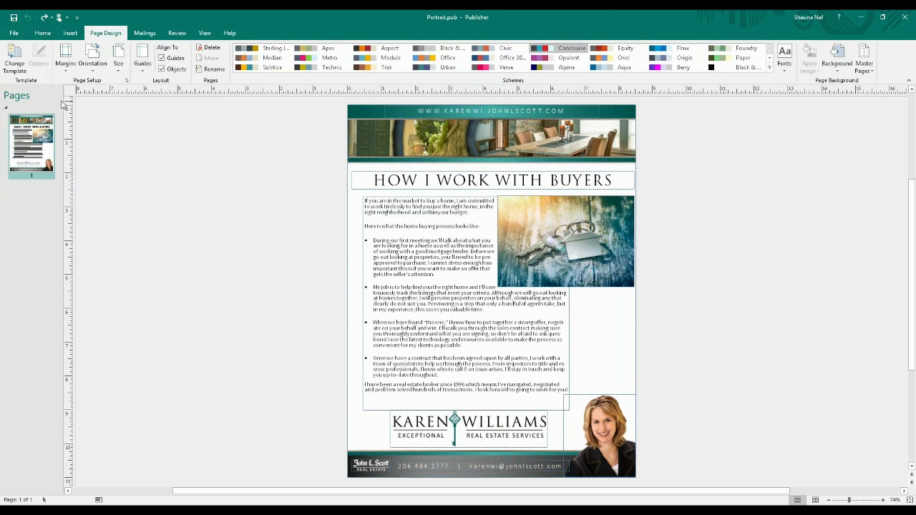
pyautogui.click(94, 74)
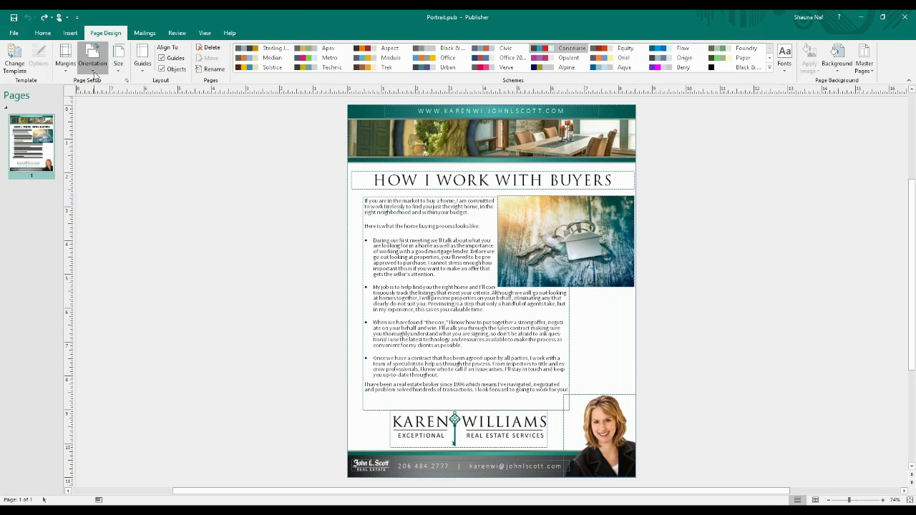
pyautogui.click(108, 110)
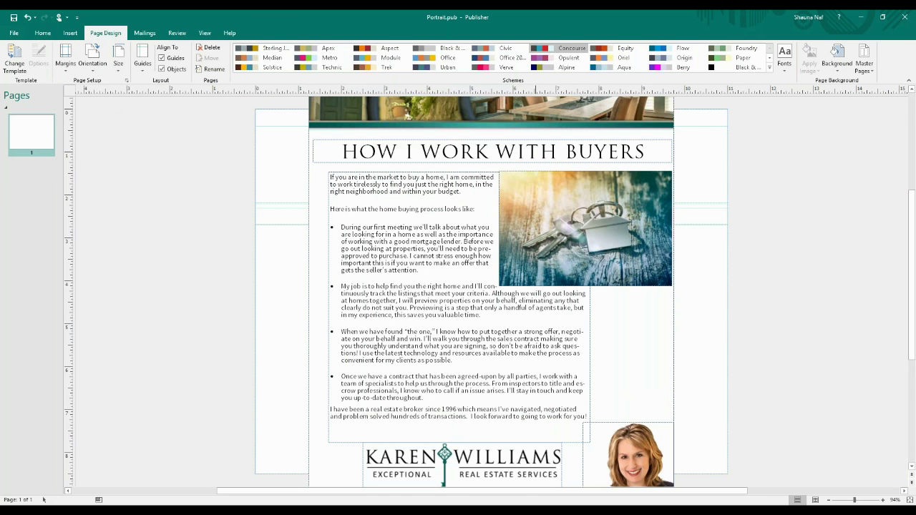
pyautogui.click(828, 501)
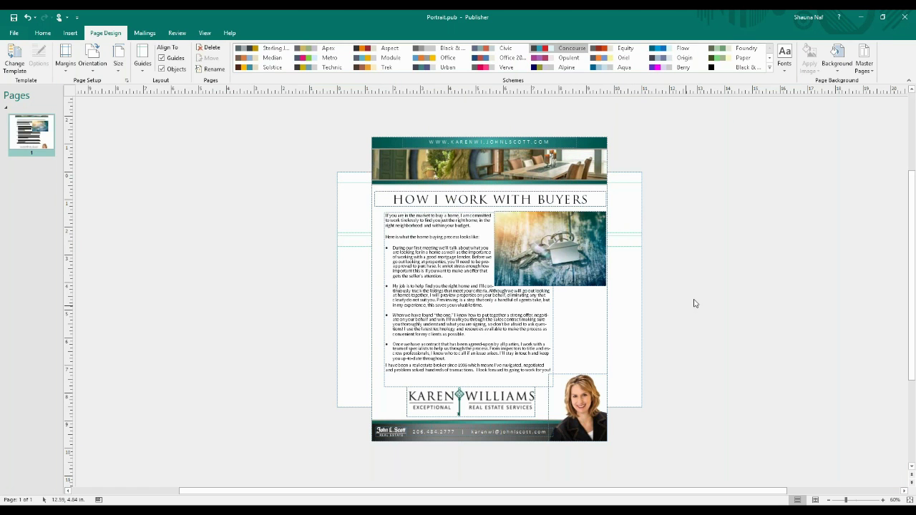
# - Delete the portrait background picture from master page A
pyautogui.hotkey('ctrl', 'm')
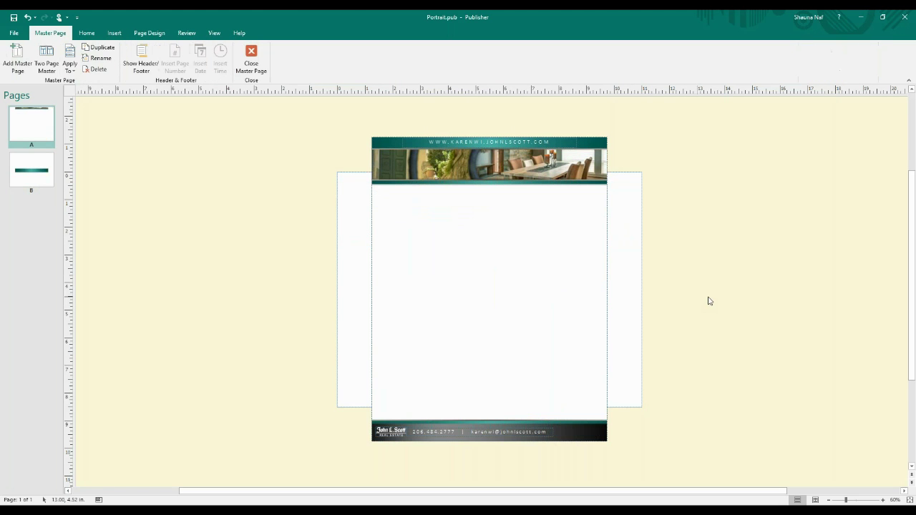
pyautogui.click(533, 344)
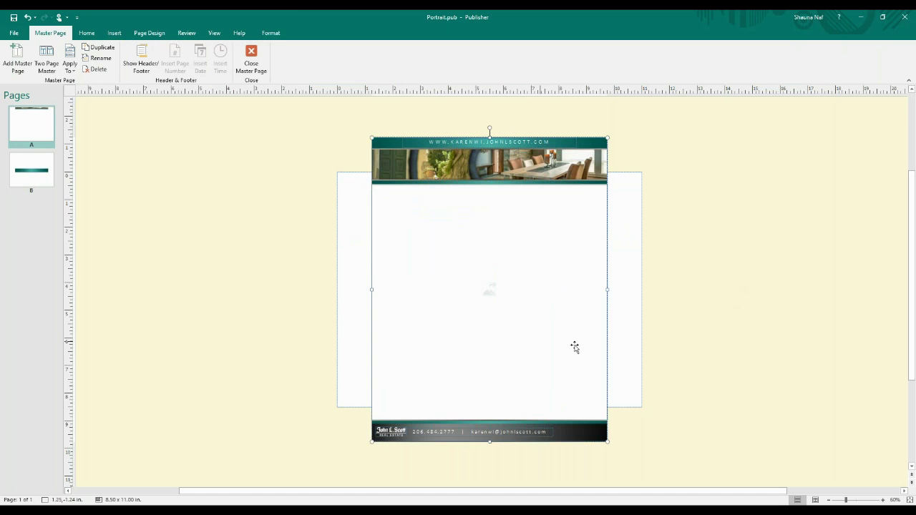
pyautogui.press('Delete')
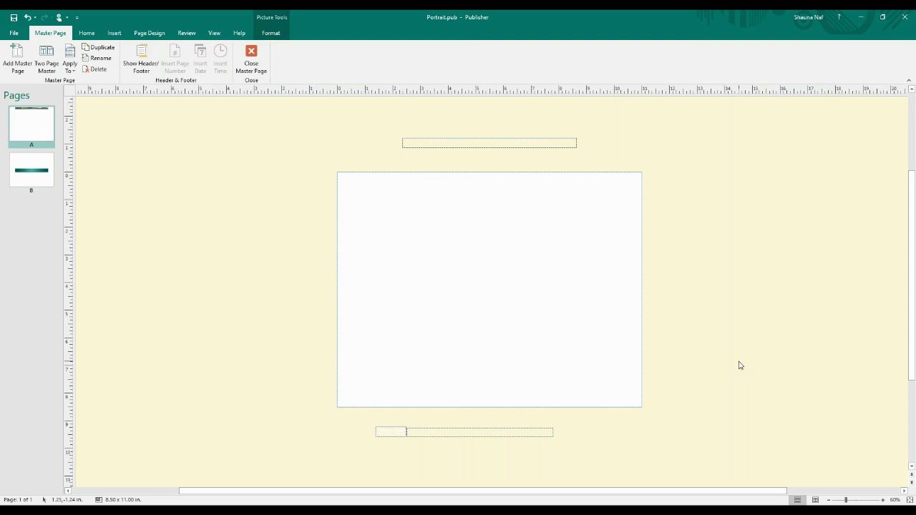
pyautogui.click(740, 365)
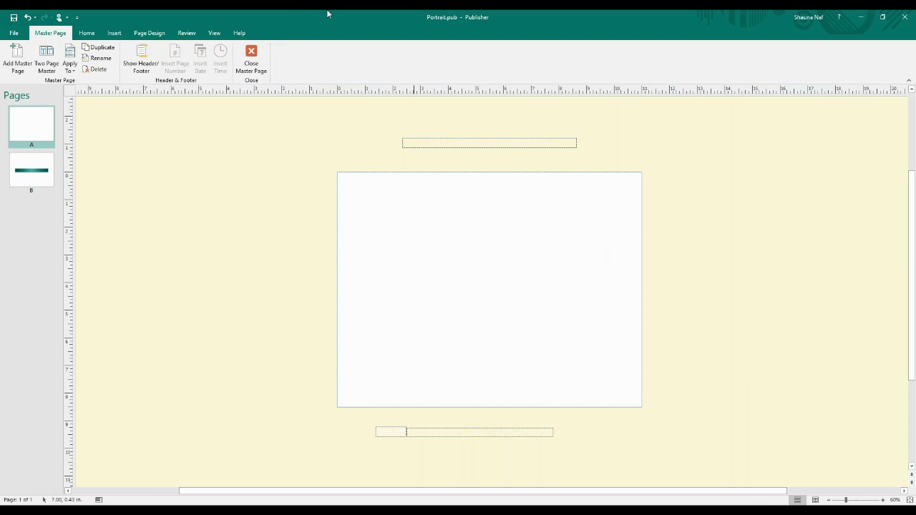
# - Insert the picture Landscape2.tif on master page A from the New folder inside the backgrounds folder on the Desktop
pyautogui.click(114, 33)
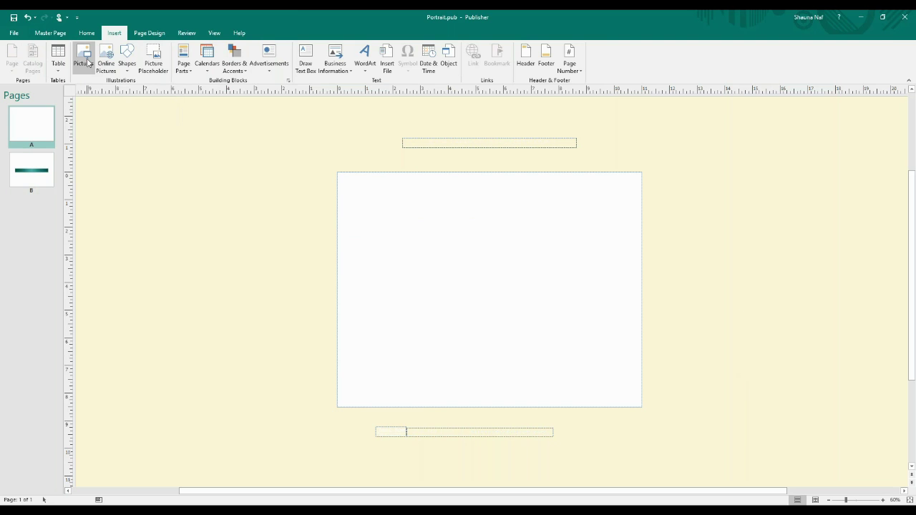
pyautogui.click(85, 59)
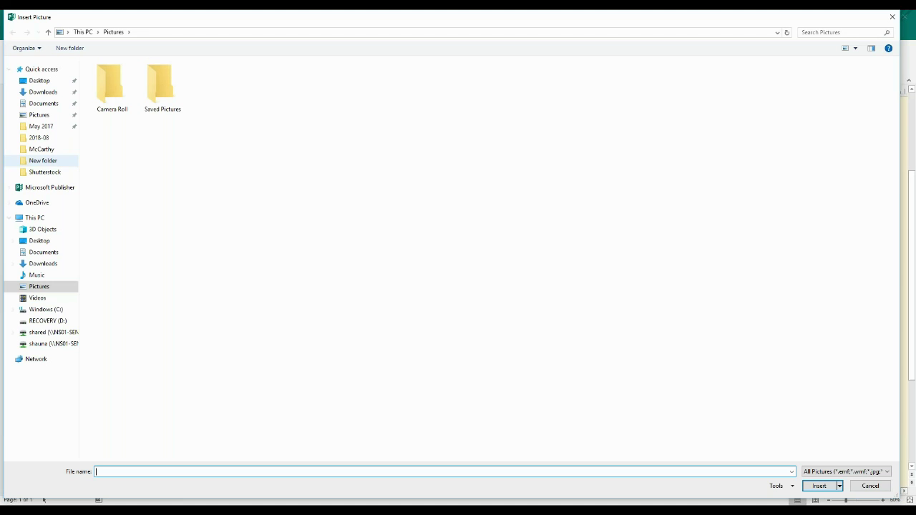
pyautogui.click(40, 81)
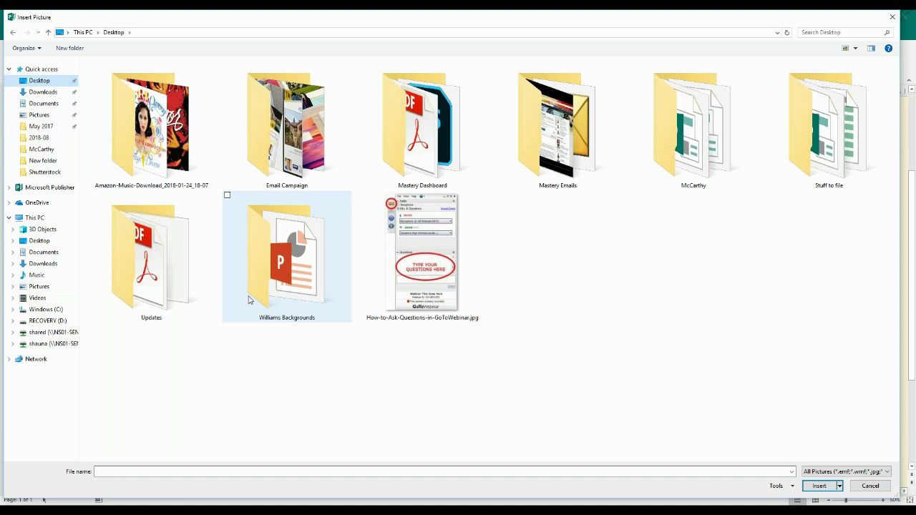
pyautogui.doubleClick(287, 304)
pyautogui.doubleClick(139, 77)
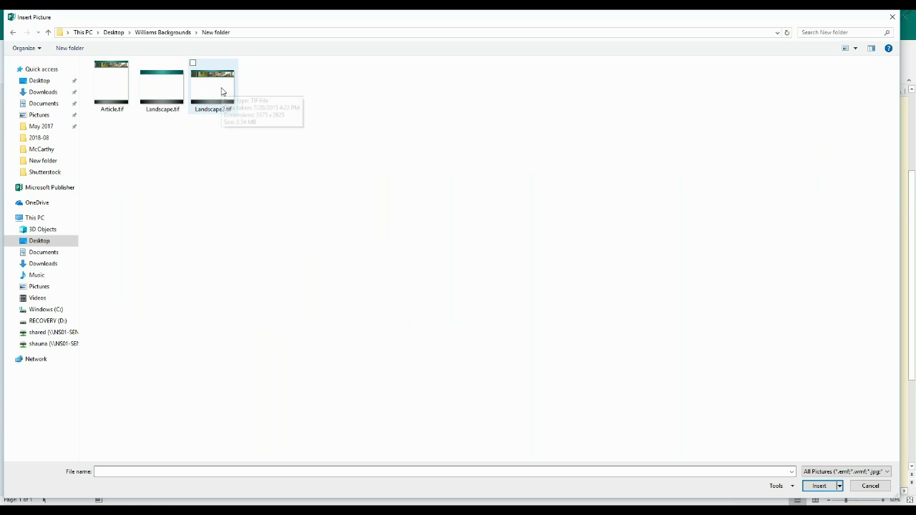
pyautogui.click(221, 91)
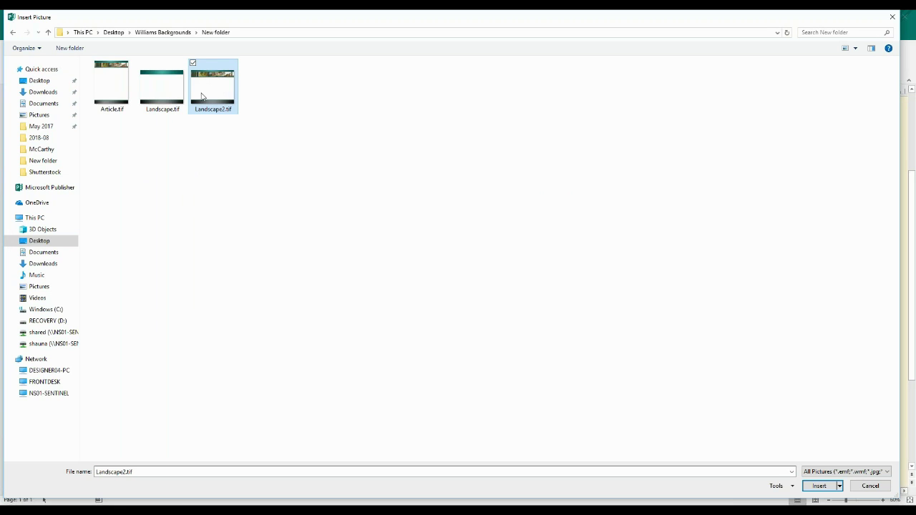
pyautogui.click(819, 486)
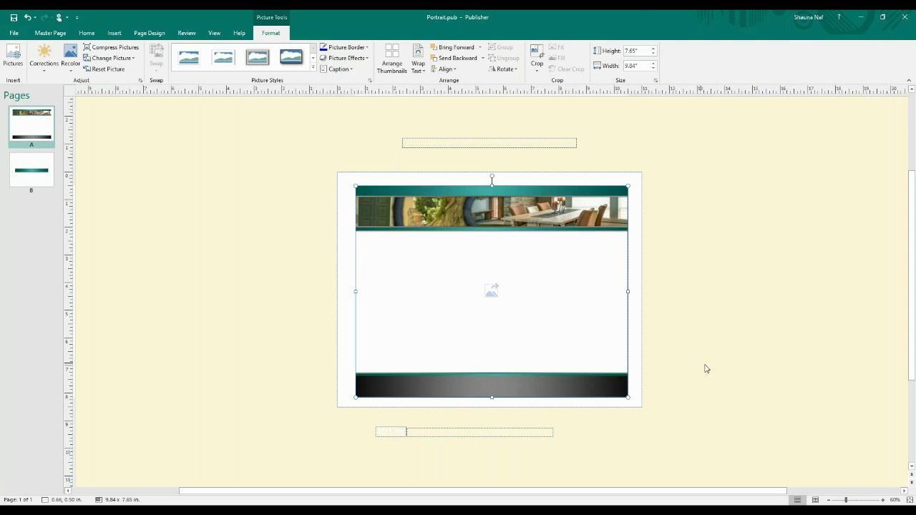
pyautogui.click(632, 322)
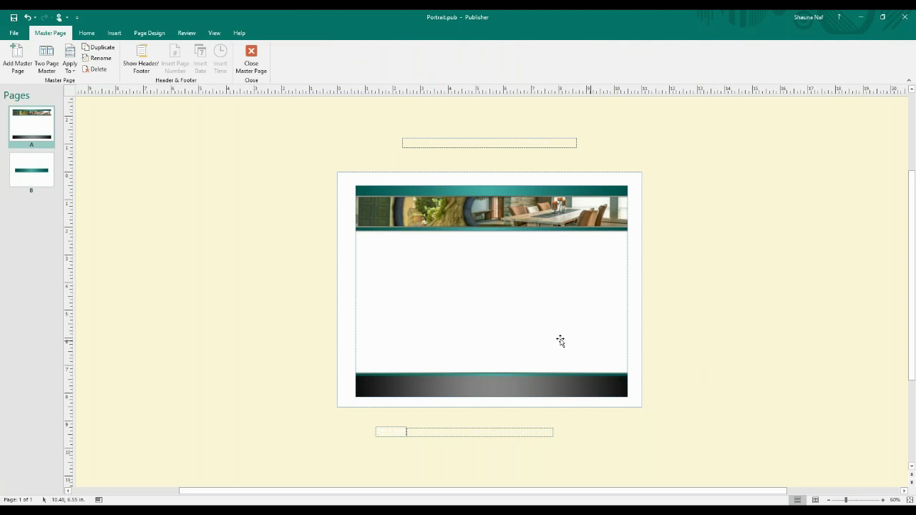
# - Reset the landscape background picture to its original size, 8.75 in high by 11.25 in wide
pyautogui.rightClick(582, 375)
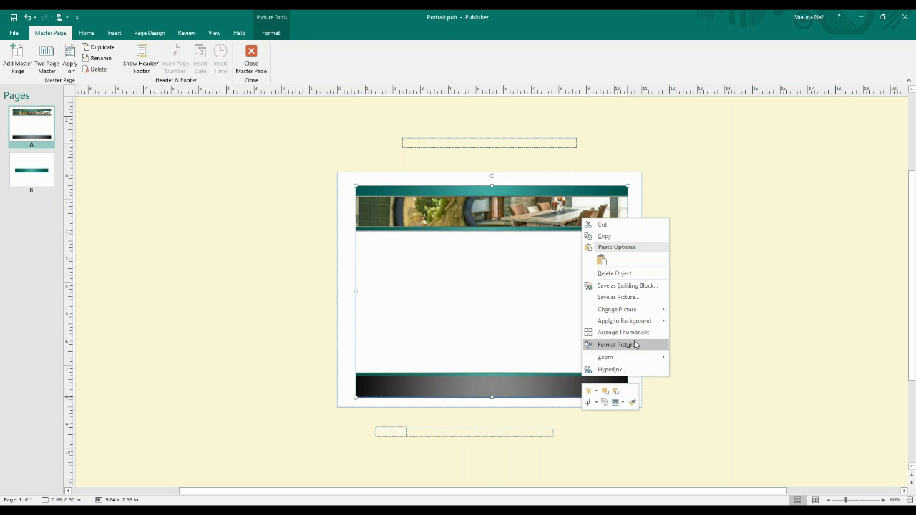
pyautogui.click(641, 346)
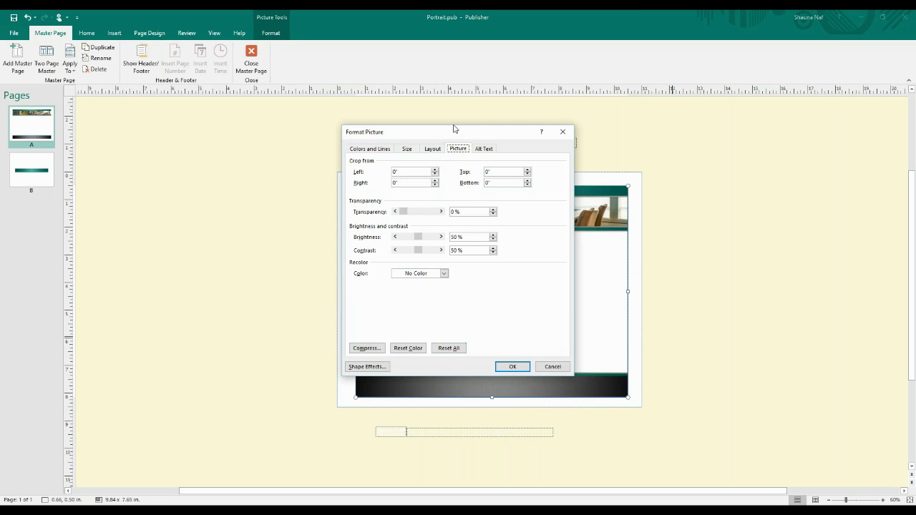
pyautogui.click(413, 150)
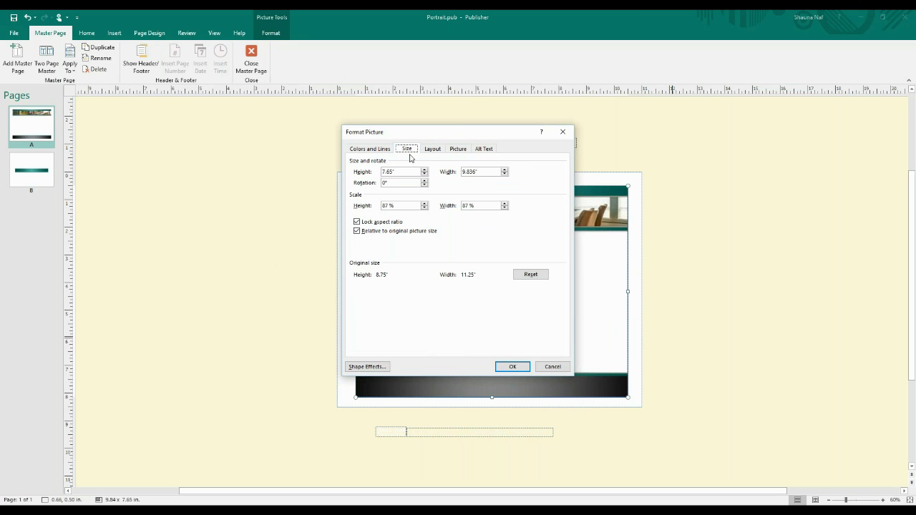
pyautogui.click(529, 277)
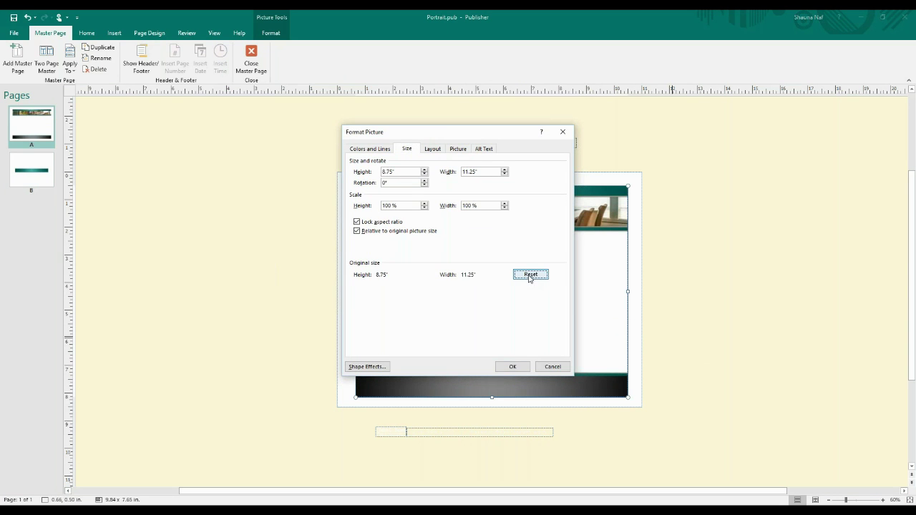
pyautogui.click(517, 366)
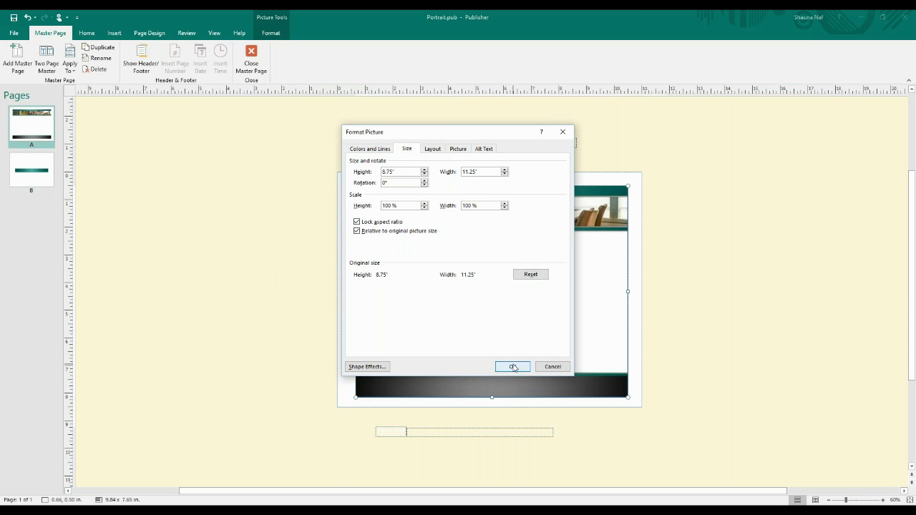
pyautogui.click(747, 360)
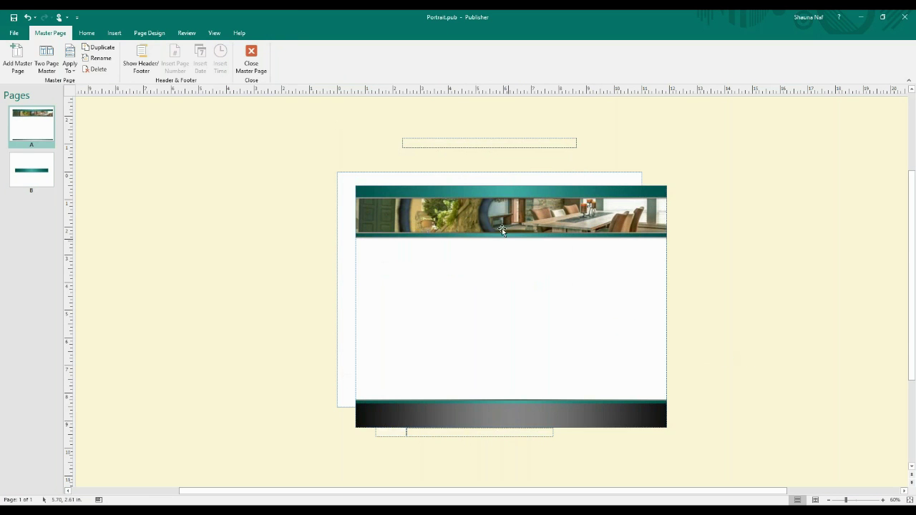
# - Dismiss the picture's formatting settings without changes and undo its size reset
pyautogui.rightClick(549, 333)
pyautogui.click(607, 460)
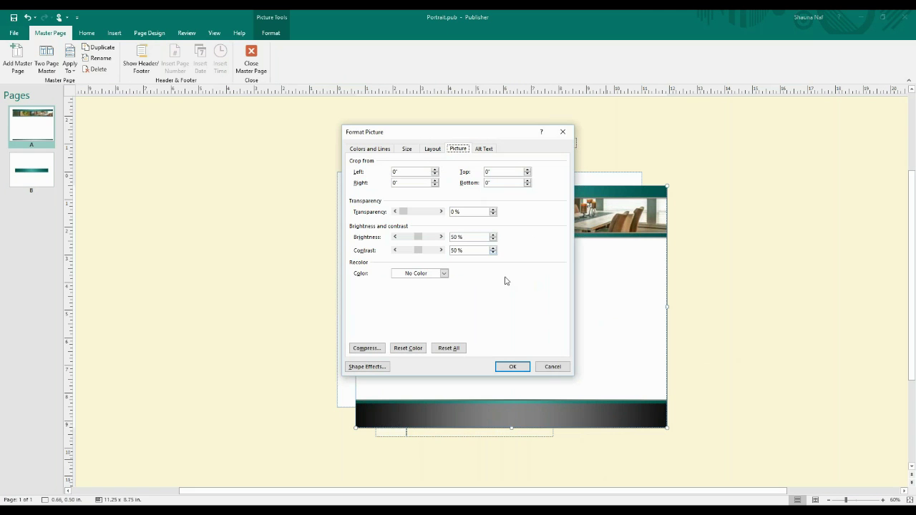
pyautogui.click(553, 368)
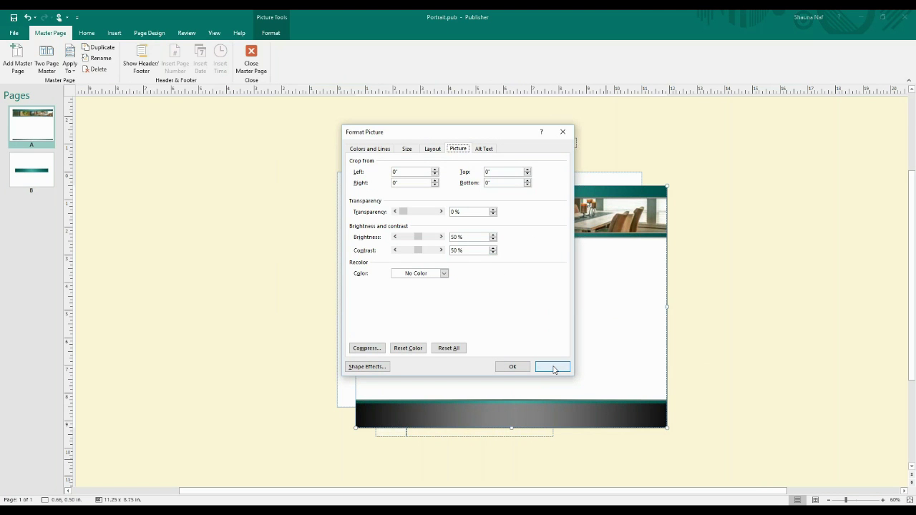
pyautogui.click(27, 17)
# - Reset the landscape background picture on master page A to its original size of 8.75 in high by 11.25 in wide
pyautogui.rightClick(423, 281)
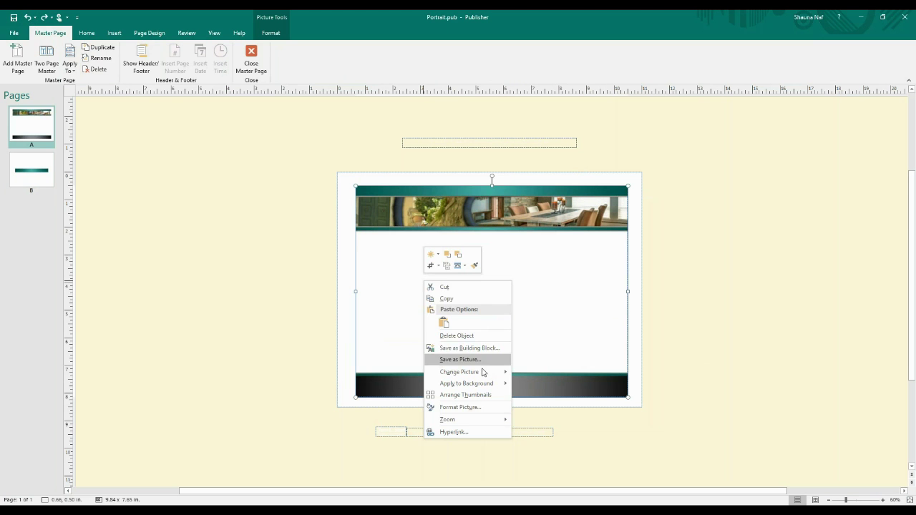
pyautogui.click(483, 407)
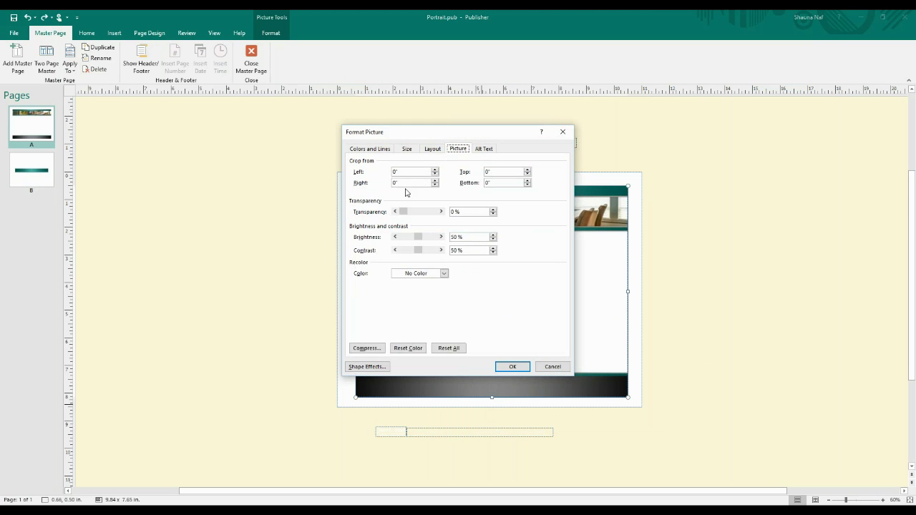
pyautogui.click(409, 151)
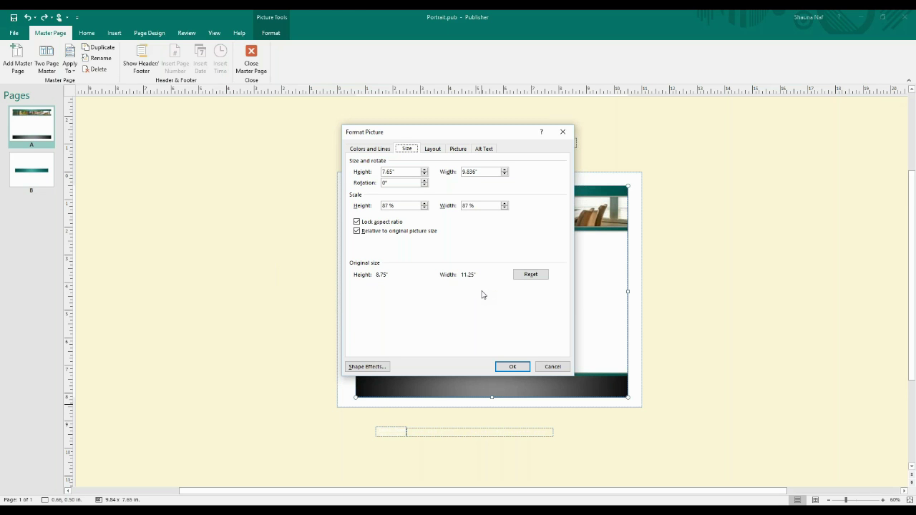
pyautogui.click(530, 275)
pyautogui.click(513, 370)
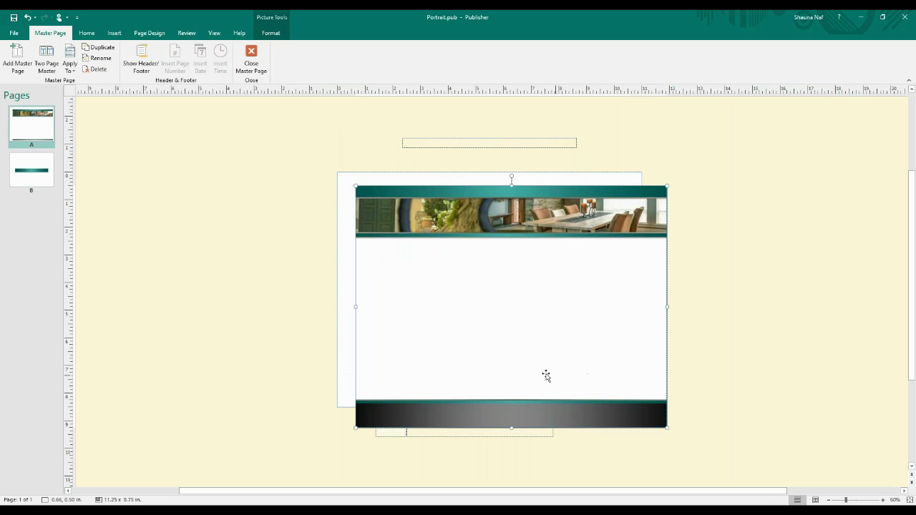
# - Crop the background picture by 0.125 in from the left, right, top and bottom
pyautogui.rightClick(542, 213)
pyautogui.click(589, 352)
pyautogui.click(411, 173)
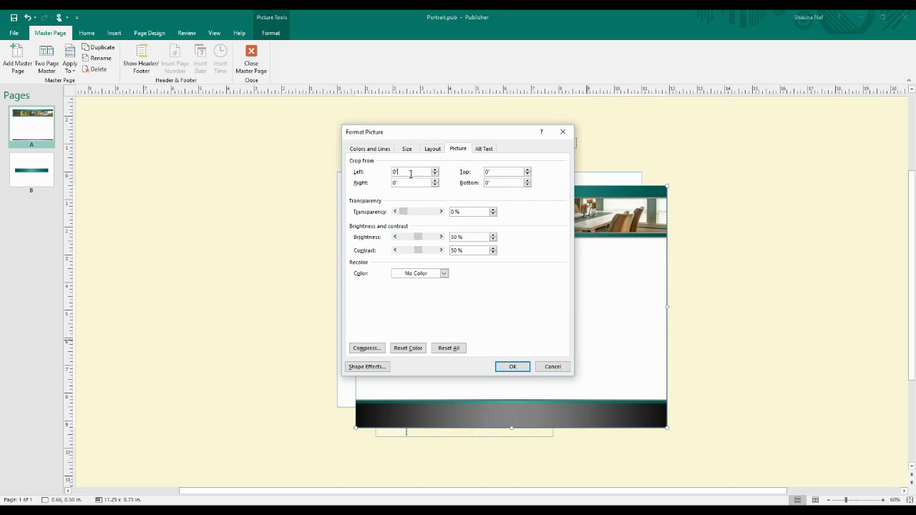
pyautogui.press('BackSpace')
pyautogui.press('BackSpace')
pyautogui.write('25')
pyautogui.press('Tab')
pyautogui.write('.125')
pyautogui.press('Tab')
pyautogui.press('BackSpace')
pyautogui.click(510, 367)
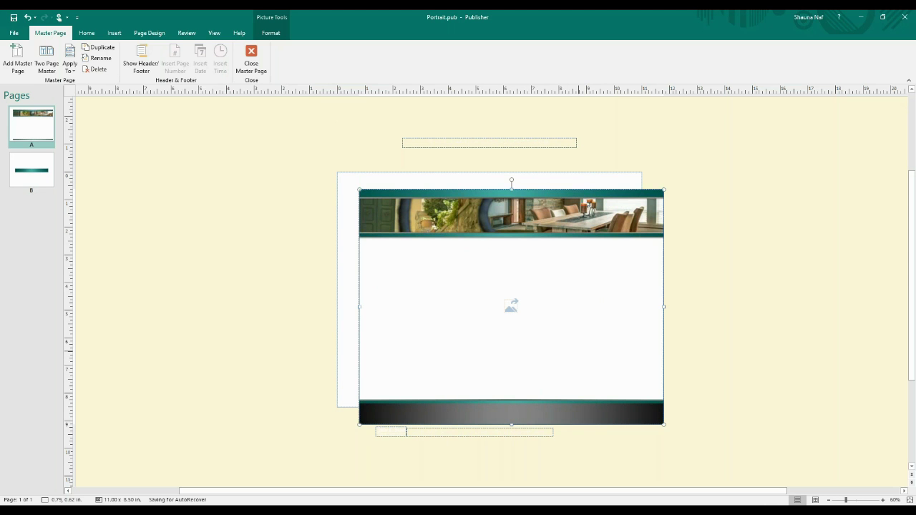
# - Position the background picture at 0 in horizontal and 0 in vertical from the page's top left corner
pyautogui.rightClick(577, 358)
pyautogui.click(615, 320)
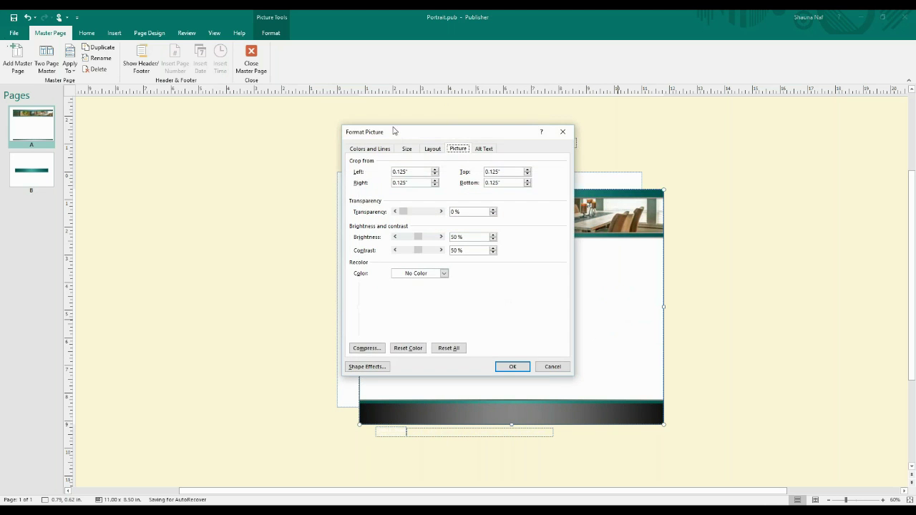
pyautogui.click(431, 150)
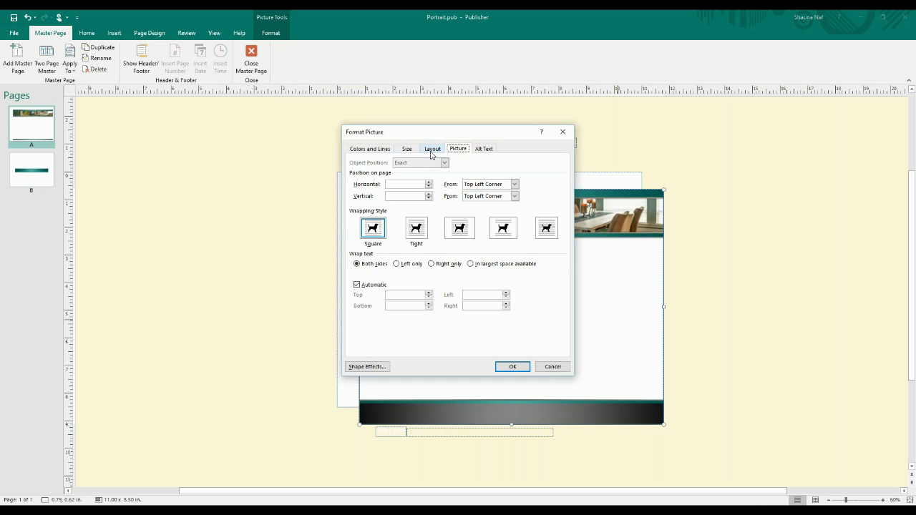
pyautogui.moveTo(431, 136); pyautogui.dragTo(519, 147)
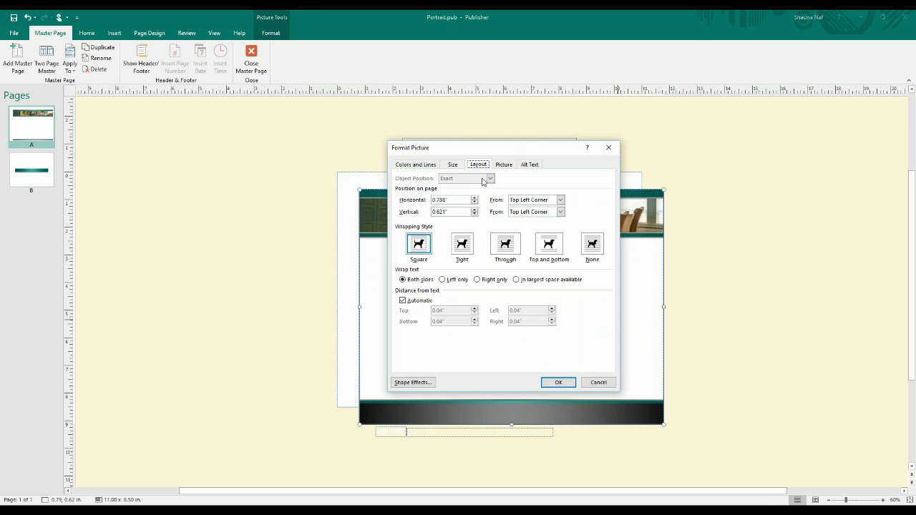
pyautogui.press('Tab')
pyautogui.write('0')
pyautogui.press('Tab')
pyautogui.write('0')
pyautogui.press('Return')
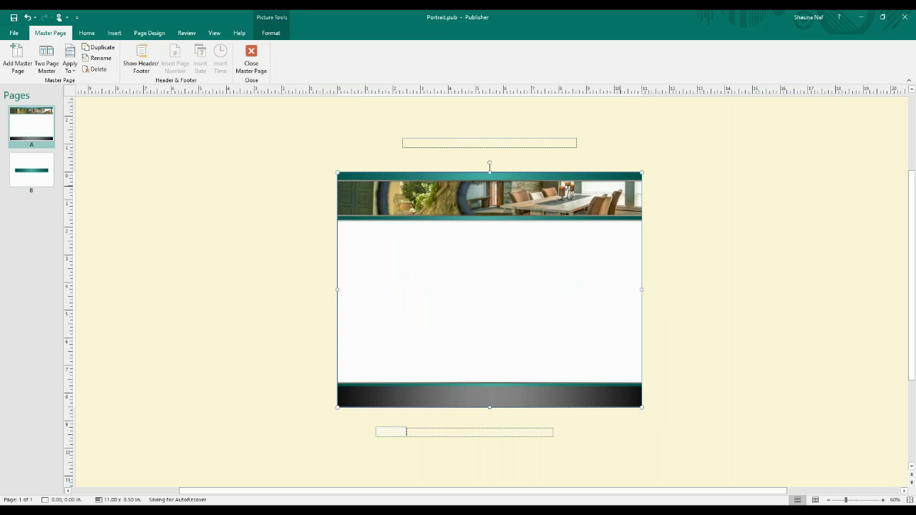
# - Move the website text box from above the page onto the dark footer band and send the background picture backward
pyautogui.moveTo(490, 148)
pyautogui.mouseDown()
pyautogui.moveTo(491, 229)
pyautogui.moveTo(485, 222)
pyautogui.moveTo(461, 387)
pyautogui.moveTo(486, 394)
pyautogui.mouseUp()
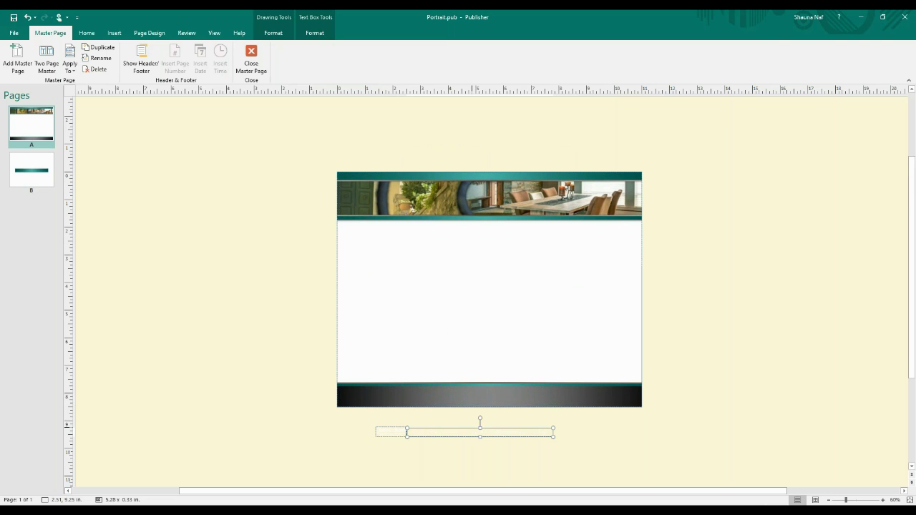
pyautogui.click(486, 352)
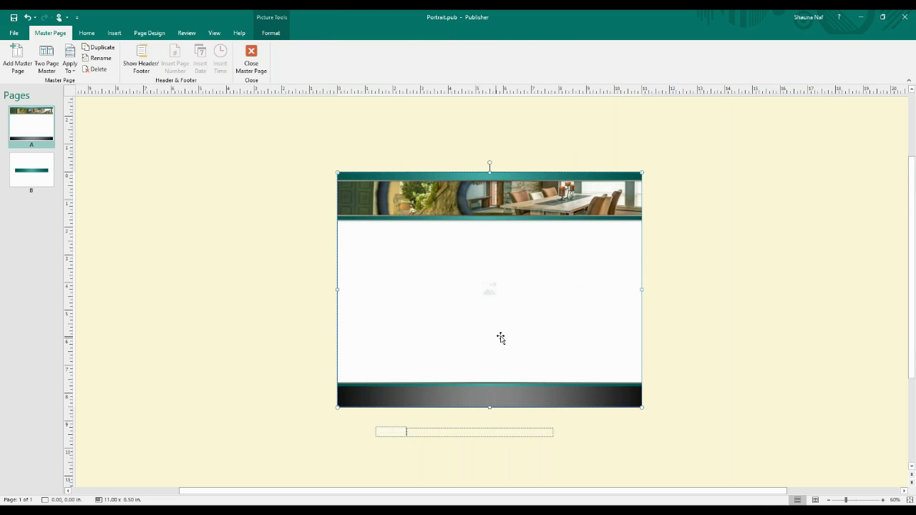
pyautogui.click(271, 33)
pyautogui.rightClick(430, 313)
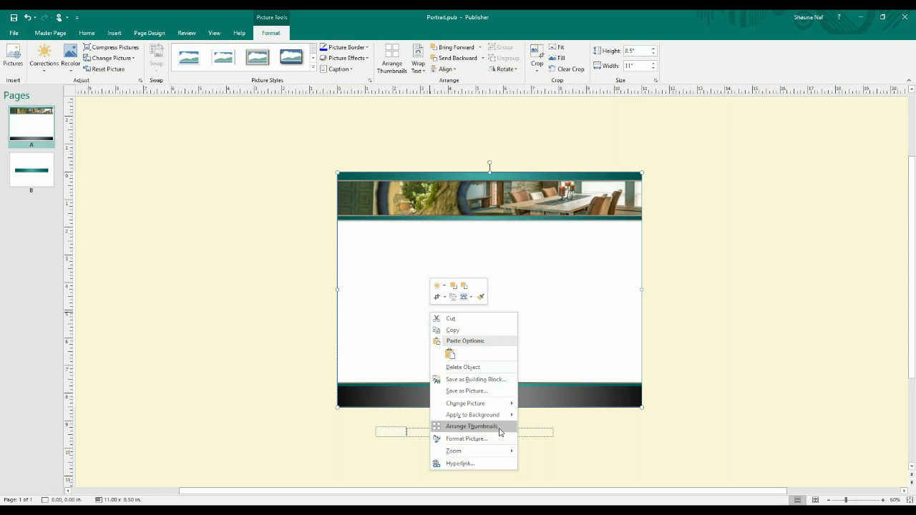
pyautogui.moveTo(497, 415)
pyautogui.click(457, 58)
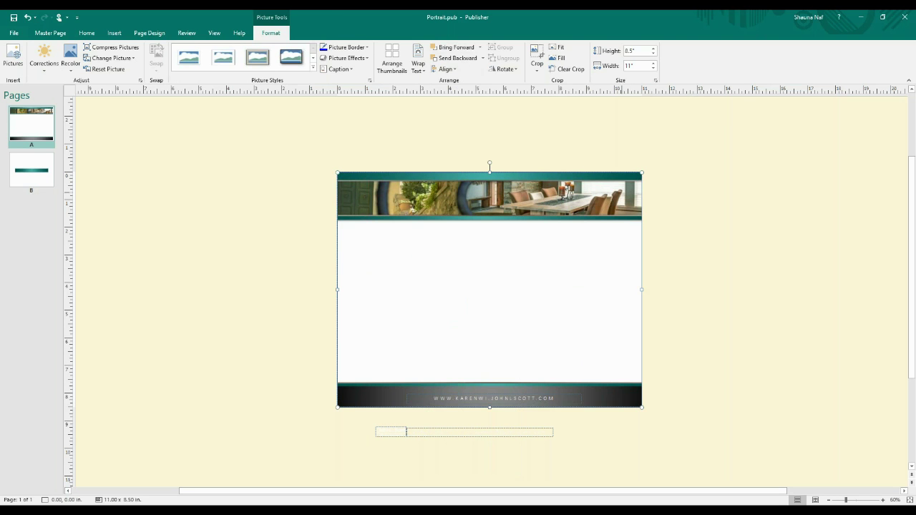
pyautogui.click(721, 288)
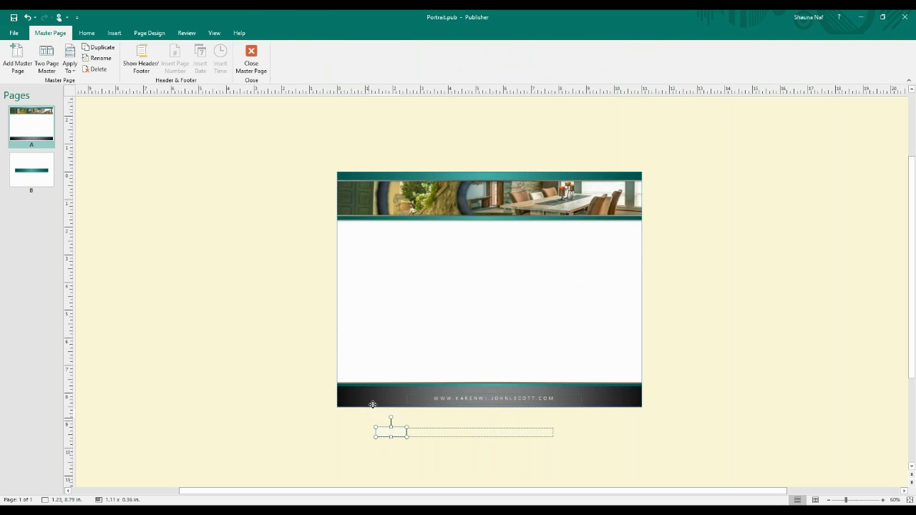
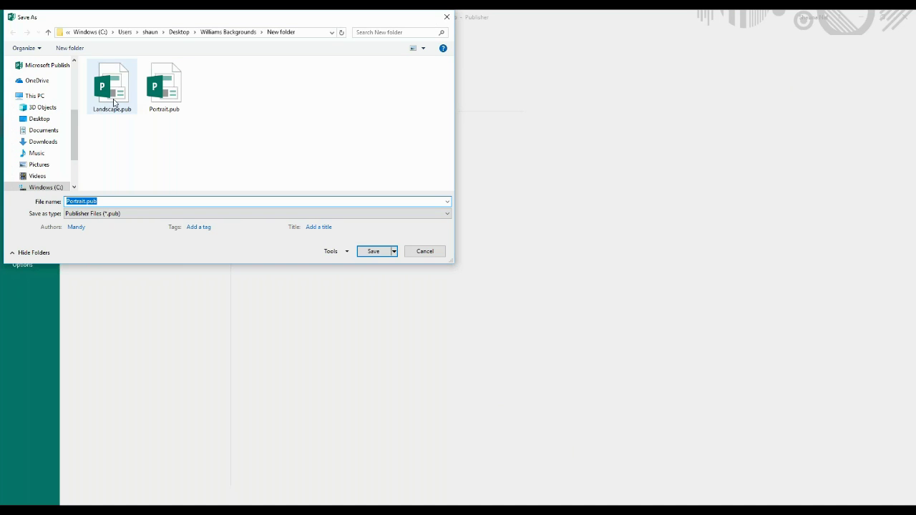
# - Save the publication as Landscape.pub in the New folder, replacing the existing file
pyautogui.click(112, 95)
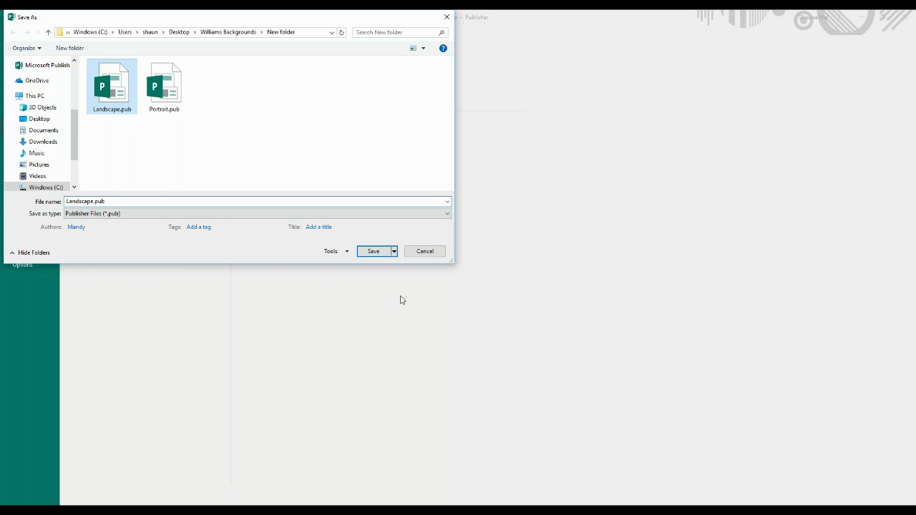
pyautogui.click(377, 254)
pyautogui.click(481, 263)
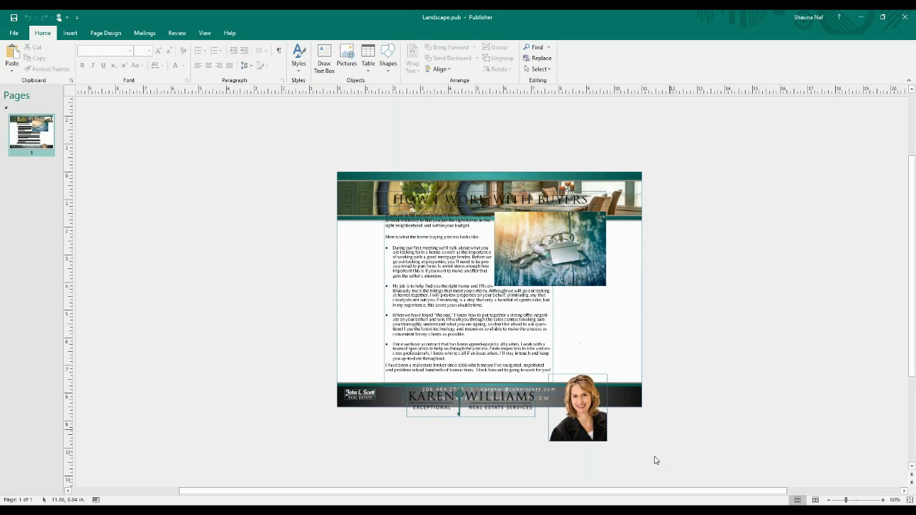
# - Move the agent's portrait photo into the page's lower-right corner, and place the agent's name logo beside it above the footer, scaled down
pyautogui.moveTo(585, 438); pyautogui.dragTo(620, 398)
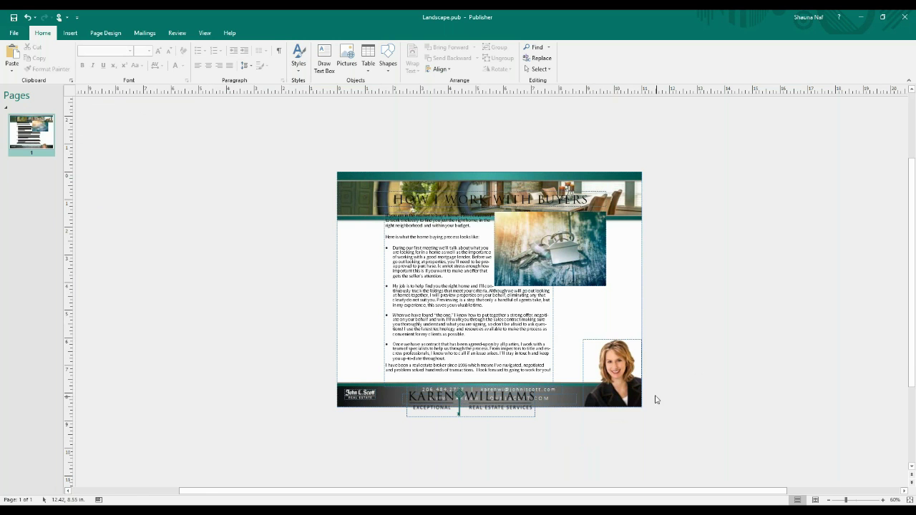
pyautogui.click(723, 406)
pyautogui.moveTo(462, 412); pyautogui.dragTo(522, 375)
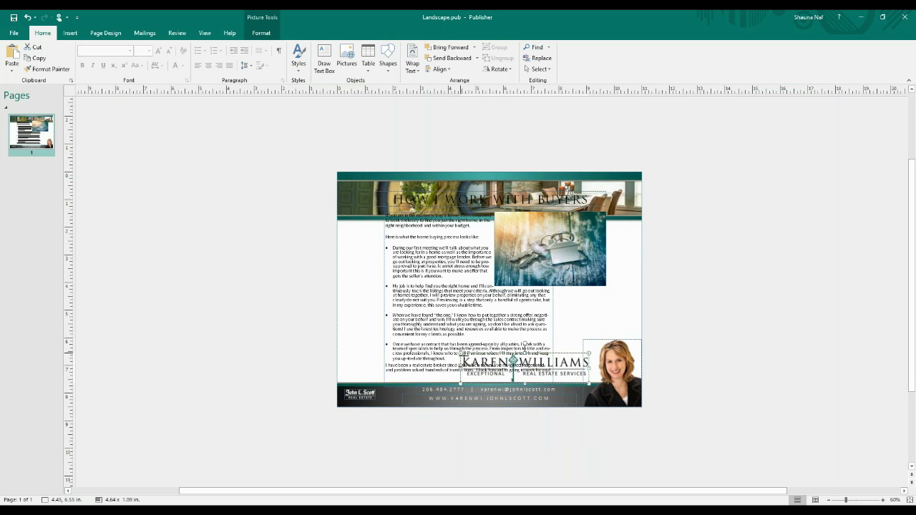
pyautogui.moveTo(469, 355); pyautogui.dragTo(544, 353)
pyautogui.click(610, 439)
pyautogui.click(570, 379)
pyautogui.click(765, 429)
# - Move the house-keys picture to the page's right edge, just above the agent's portrait photo
pyautogui.moveTo(572, 272); pyautogui.dragTo(620, 324)
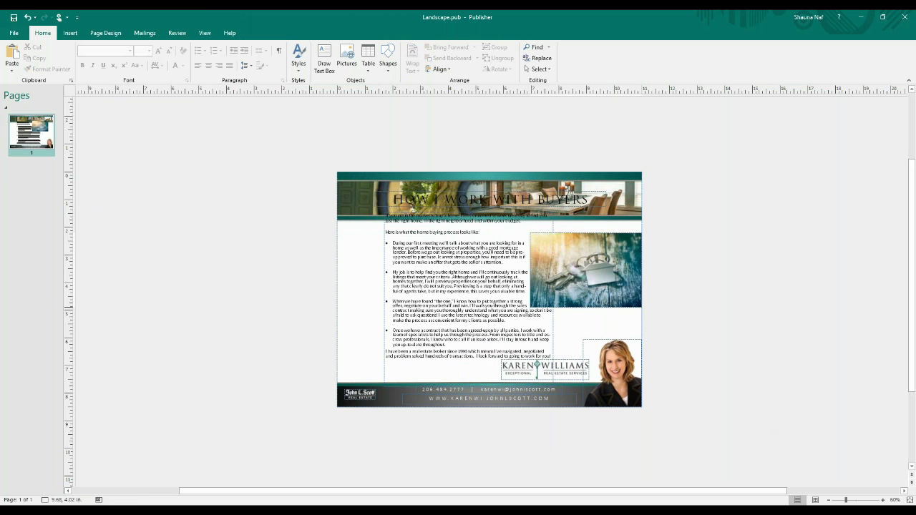
pyautogui.moveTo(587, 272); pyautogui.dragTo(587, 294)
pyautogui.click(642, 340)
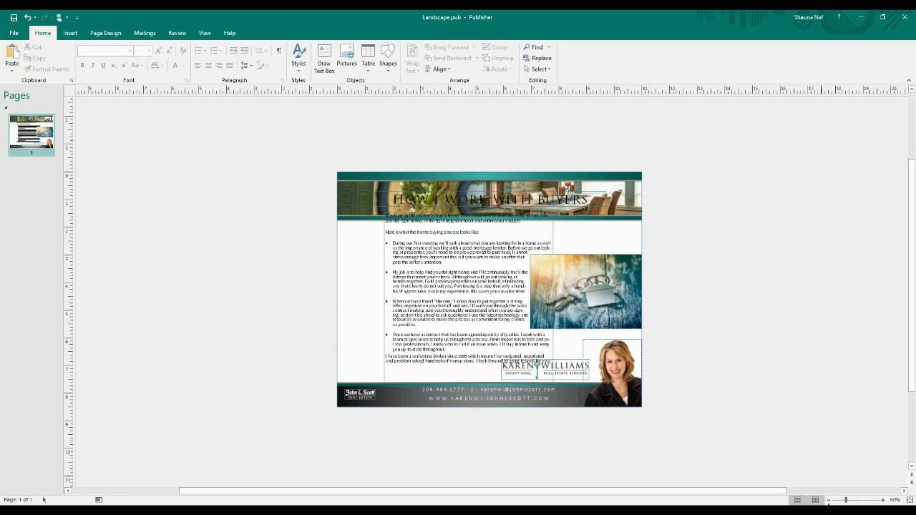
# - Widen the body text box leftward to about 7.56 in and lower its top edge below the banner, making it about 5.08 in high
pyautogui.scroll(4, 857, 474)
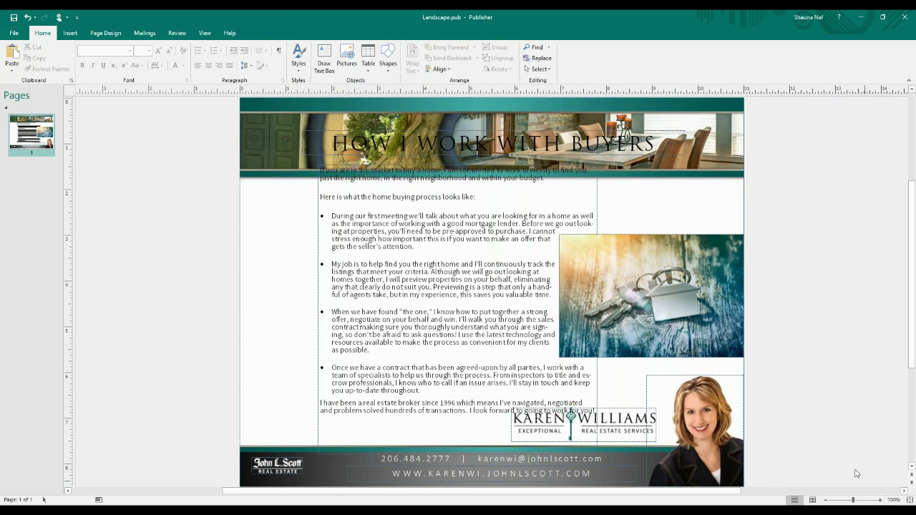
pyautogui.click(339, 328)
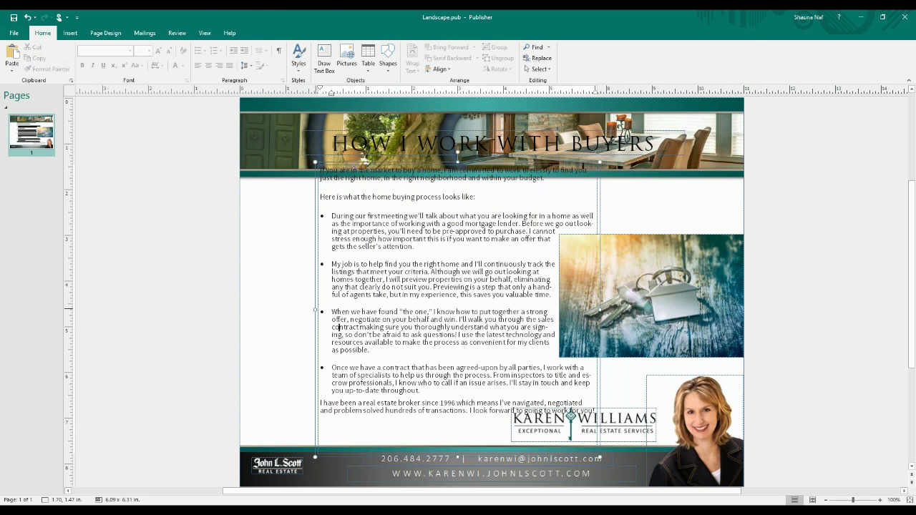
pyautogui.moveTo(271, 294); pyautogui.dragTo(247, 297)
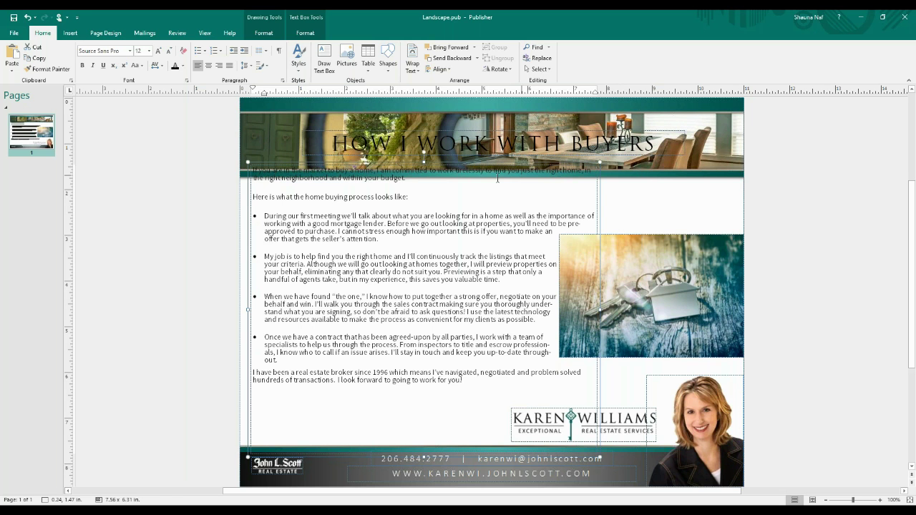
pyautogui.moveTo(429, 157); pyautogui.dragTo(421, 226)
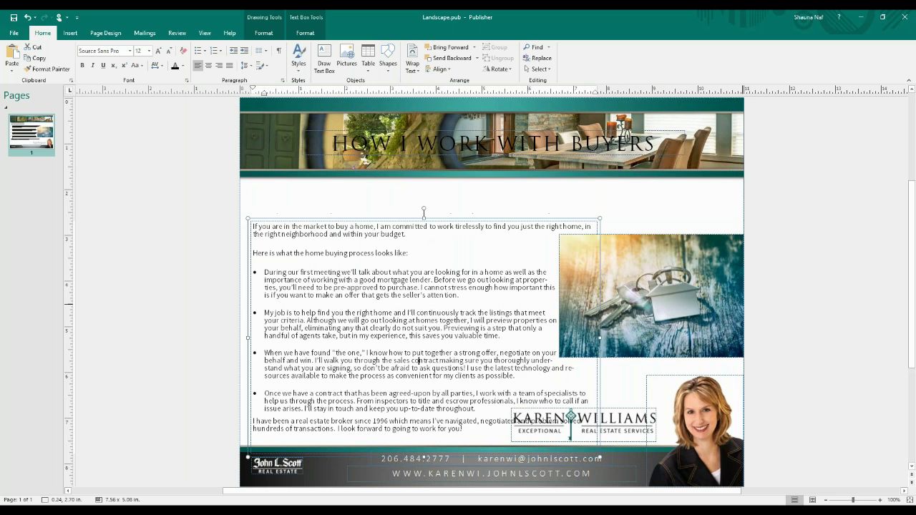
# - Move the house-keys picture up to align its top with the body text box, at about 2.70 in vertically
pyautogui.click(673, 310)
pyautogui.moveTo(673, 310); pyautogui.dragTo(673, 297)
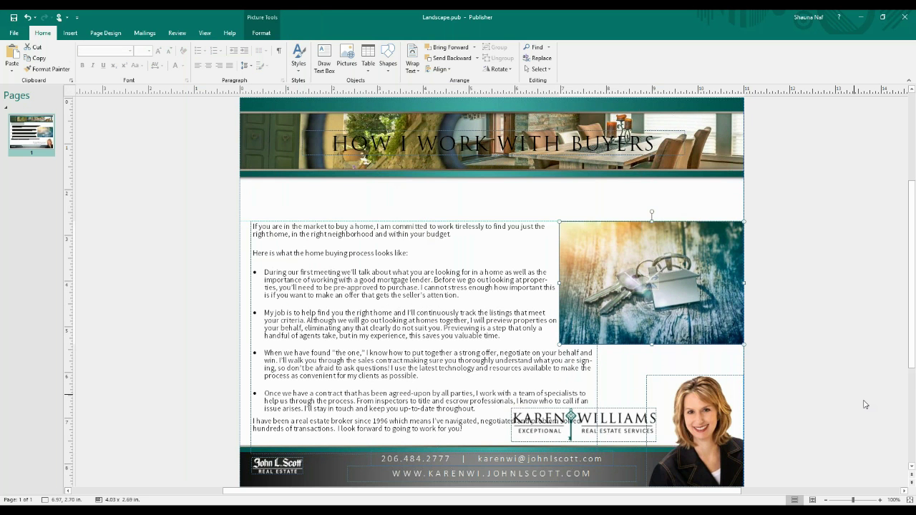
pyautogui.click(864, 404)
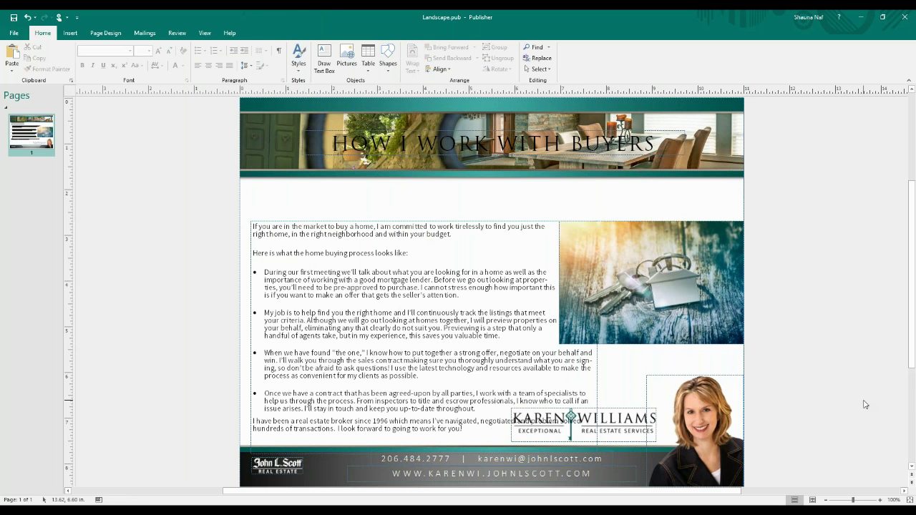
# - Move the "How I Work With Buyers" heading into the white space below the banner and centre it horizontally on the page
pyautogui.click(577, 167)
pyautogui.moveTo(577, 166)
pyautogui.mouseDown()
pyautogui.moveTo(579, 212)
pyautogui.moveTo(578, 204)
pyautogui.moveTo(511, 210)
pyautogui.mouseUp()
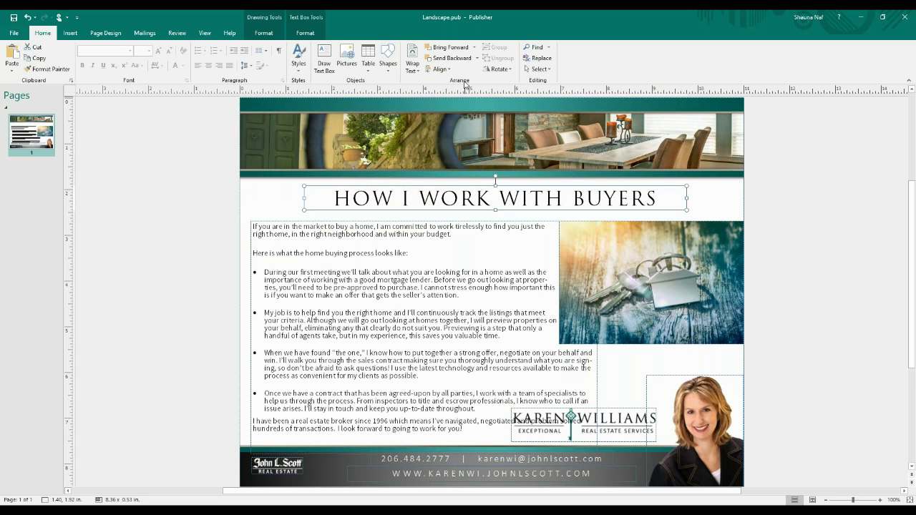
pyautogui.click(440, 69)
pyautogui.click(450, 91)
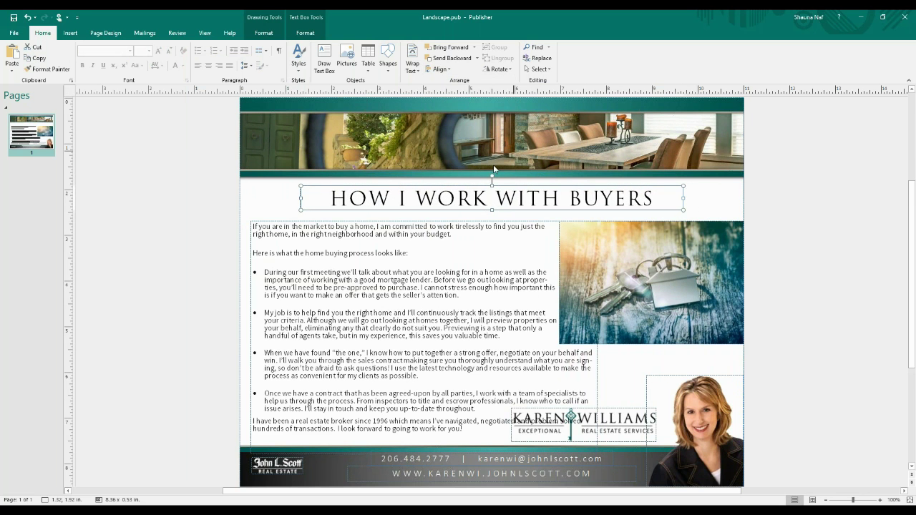
pyautogui.moveTo(525, 185); pyautogui.dragTo(525, 185)
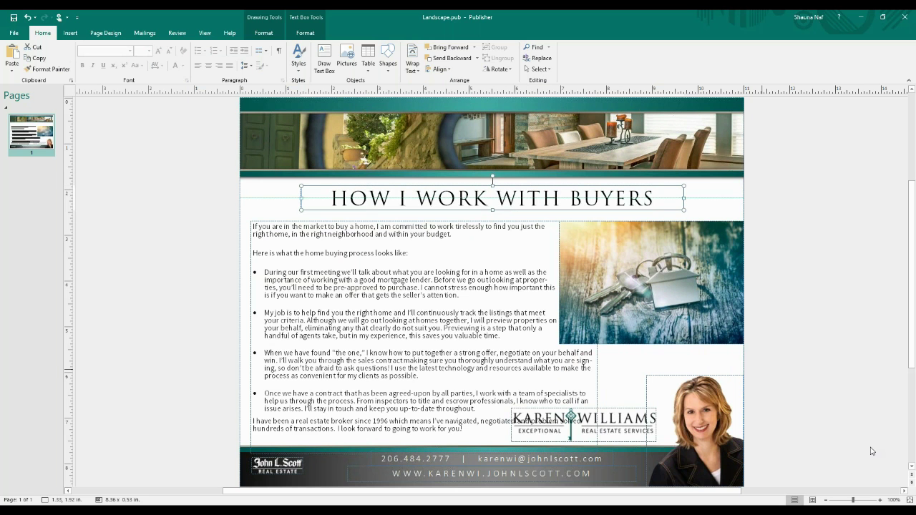
pyautogui.click(871, 451)
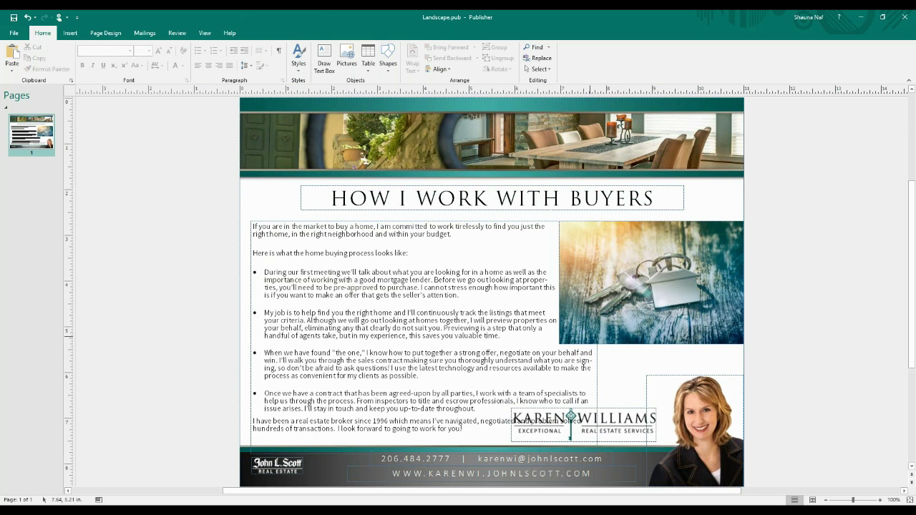
# - Shrink the house-keys picture from its lower-left corner to about 3.54 by 2.36 in, and put the cursor in the body text
pyautogui.click(619, 339)
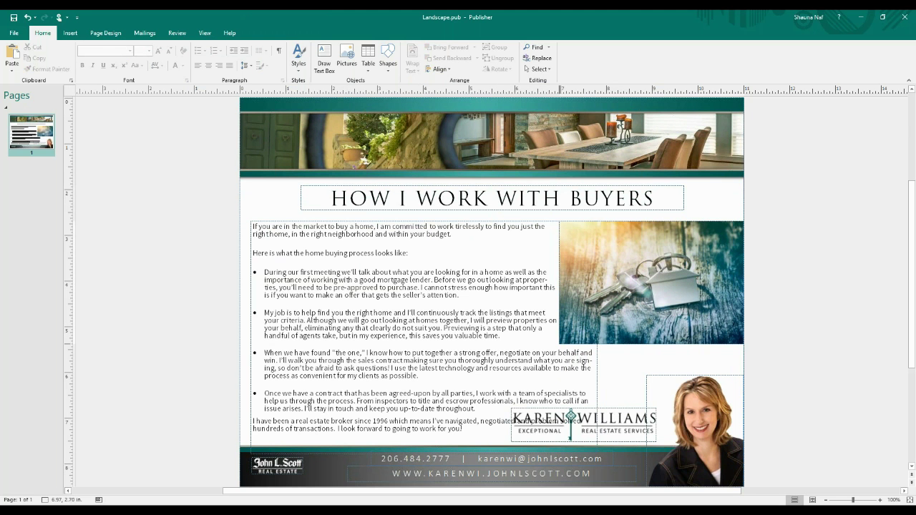
pyautogui.moveTo(560, 345); pyautogui.dragTo(583, 330)
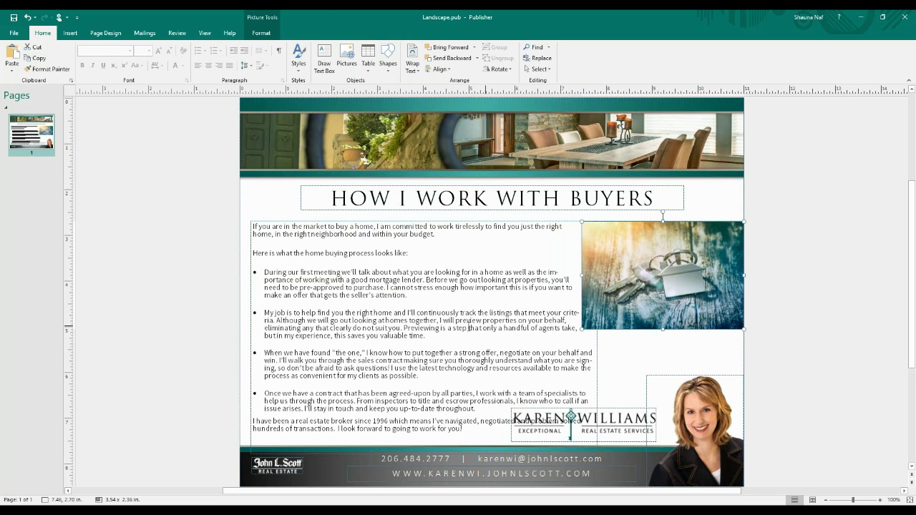
pyautogui.click(282, 234)
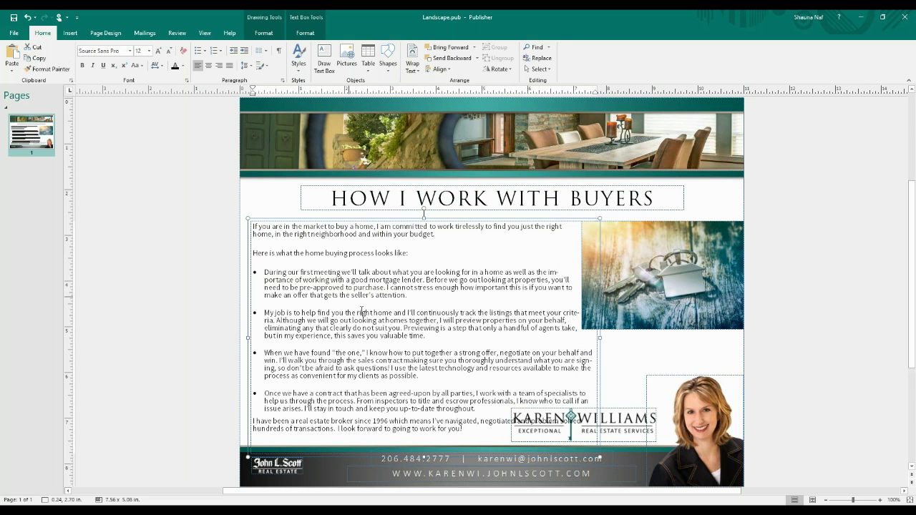
# - Set the spacing before and after paragraphs to 0 pt for all the body text
pyautogui.click(378, 327)
pyautogui.press('Escape')
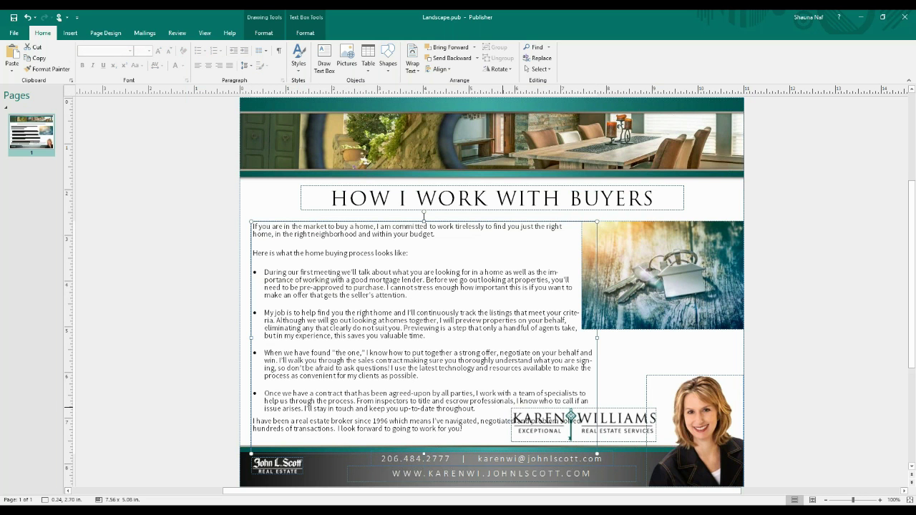
pyautogui.moveTo(469, 428); pyautogui.dragTo(252, 226)
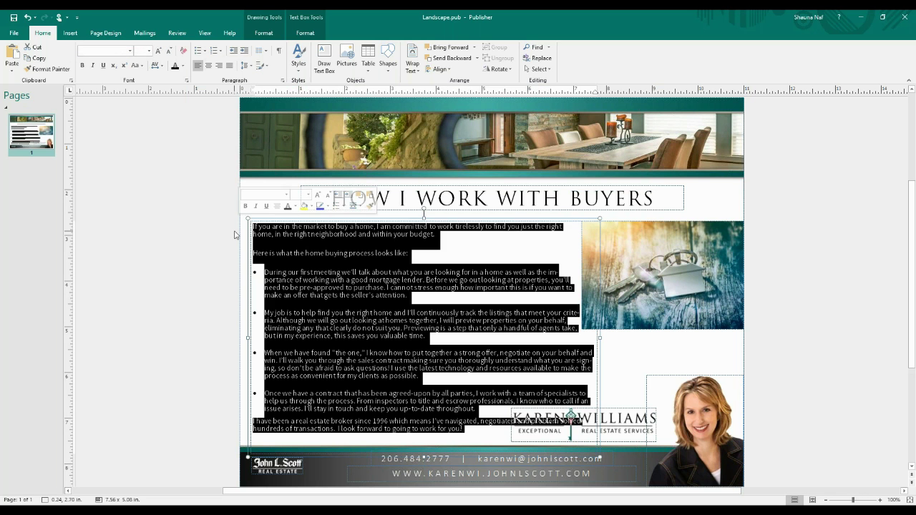
pyautogui.click(282, 81)
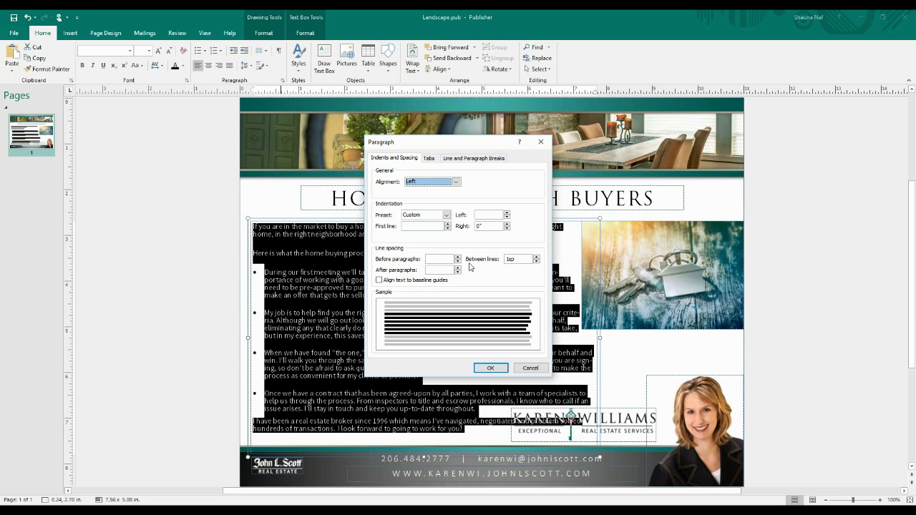
pyautogui.click(429, 260)
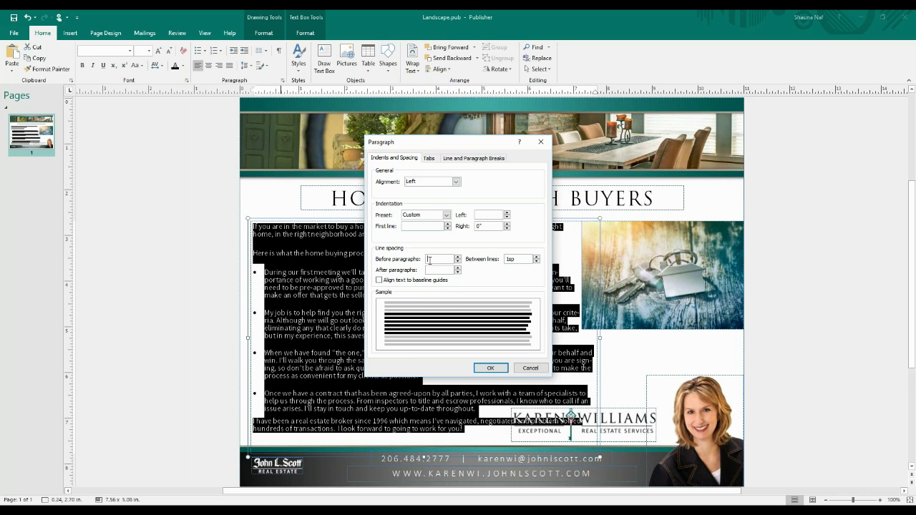
pyautogui.write('0')
pyautogui.press('Tab')
pyautogui.write('0')
pyautogui.press('BackSpace')
pyautogui.write('1')
pyautogui.click(439, 270)
pyautogui.click(490, 369)
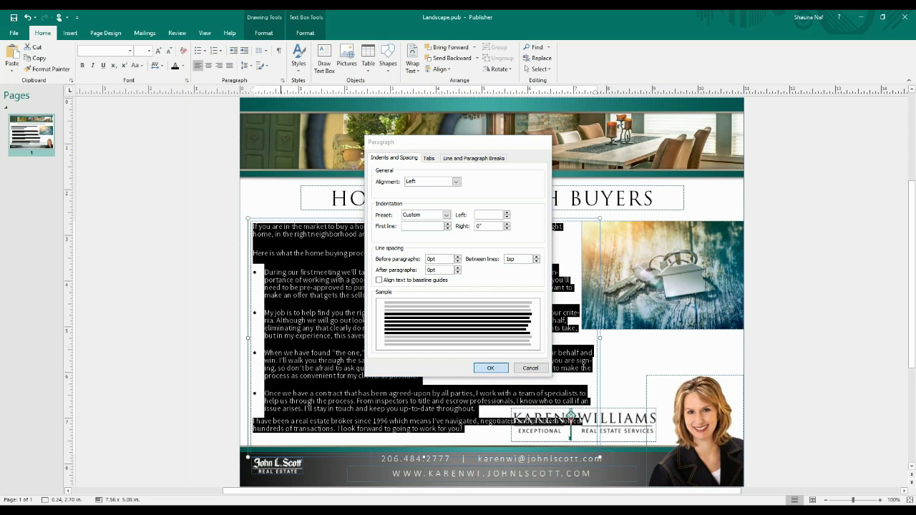
pyautogui.click(296, 281)
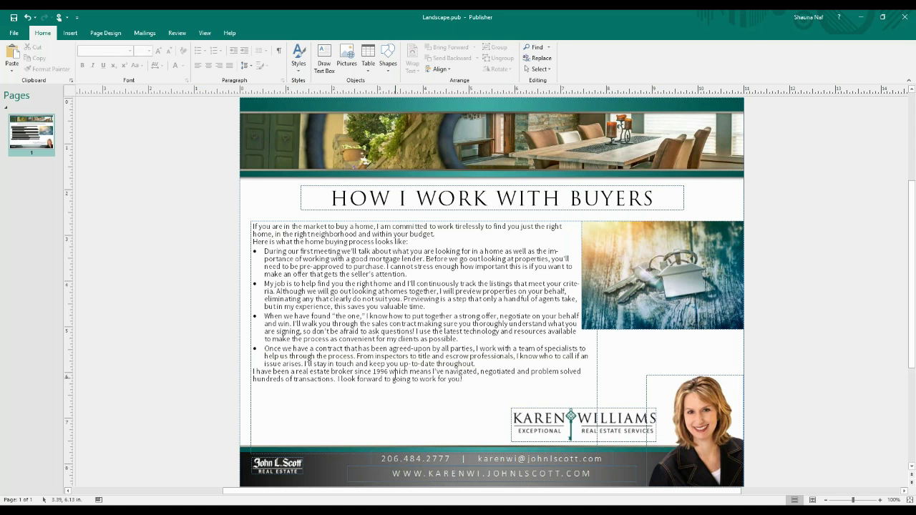
# - Set the spacing before the closing paragraph, which starts "I have been a real estate broker", to 6 pt
pyautogui.click(394, 378)
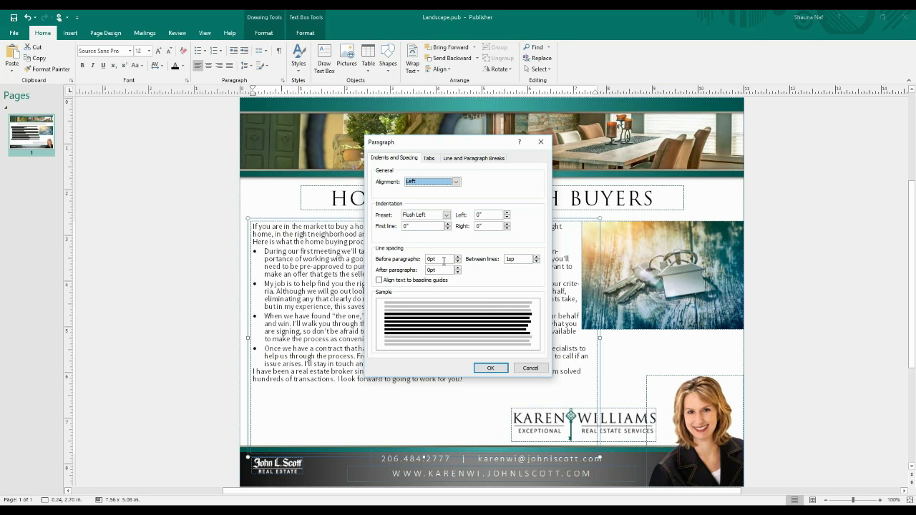
pyautogui.doubleClick(434, 258)
pyautogui.write('6')
pyautogui.click(493, 370)
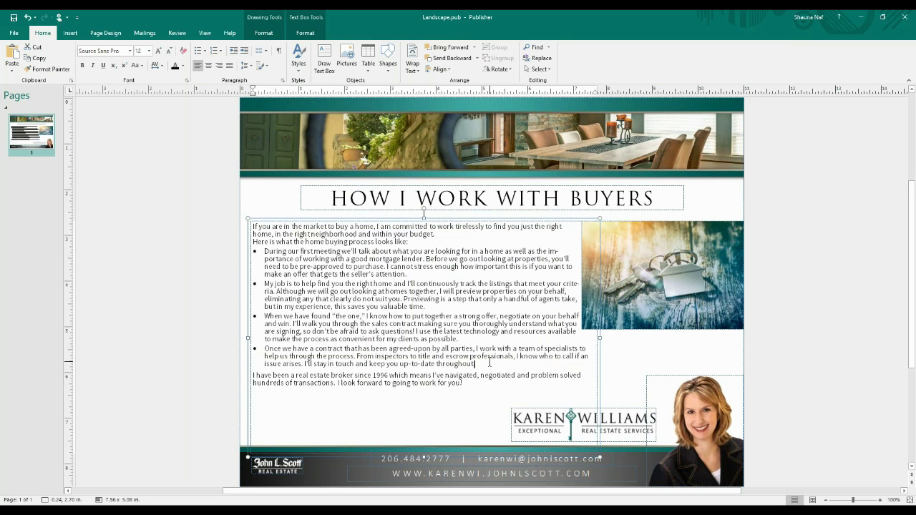
# - Set 6 pt spacing before the "Here is what the home buying process looks like:" line and the four bulleted paragraphs
pyautogui.moveTo(489, 363); pyautogui.dragTo(276, 242)
pyautogui.moveTo(332, 284); pyautogui.dragTo(387, 363)
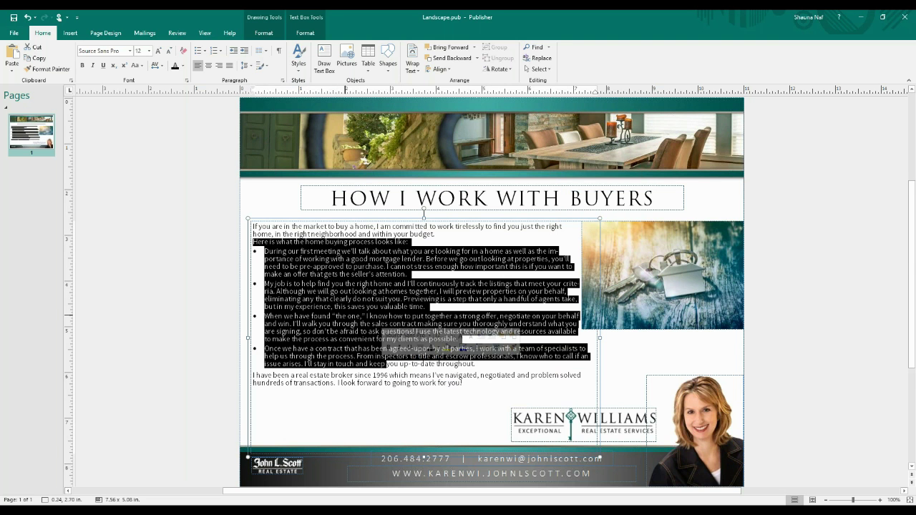
pyautogui.click(282, 81)
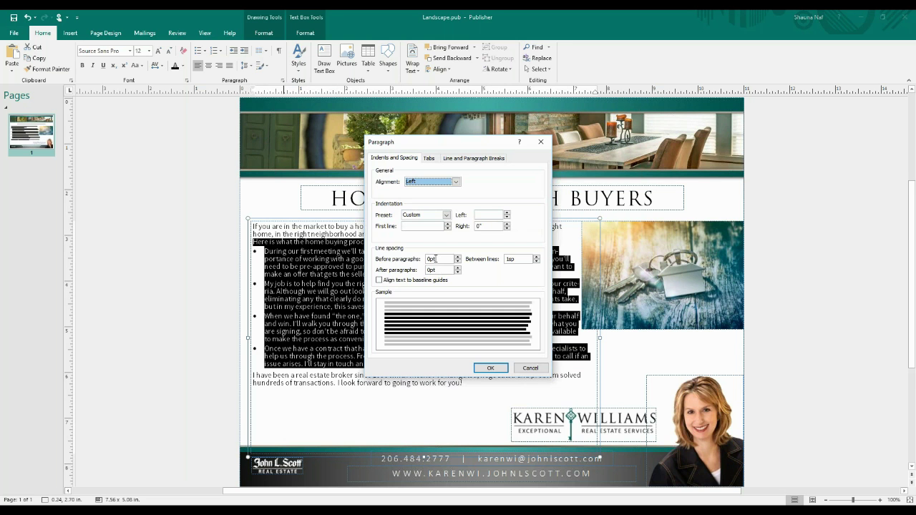
pyautogui.doubleClick(431, 259)
pyautogui.write('6')
pyautogui.press('Return')
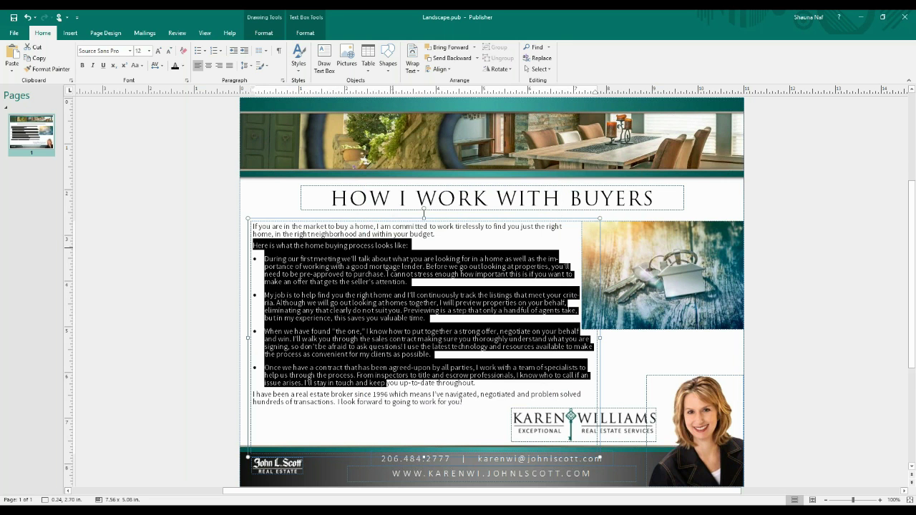
pyautogui.click(180, 340)
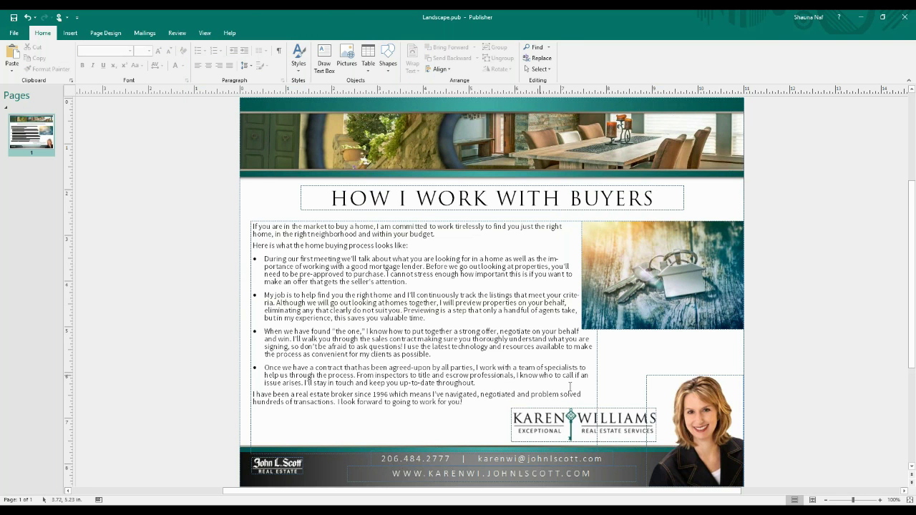
# - Turn off automatic hyphenation for the body text story
pyautogui.moveTo(471, 406)
pyautogui.mouseDown()
pyautogui.moveTo(272, 331)
pyautogui.moveTo(301, 179)
pyautogui.mouseUp()
pyautogui.click(314, 37)
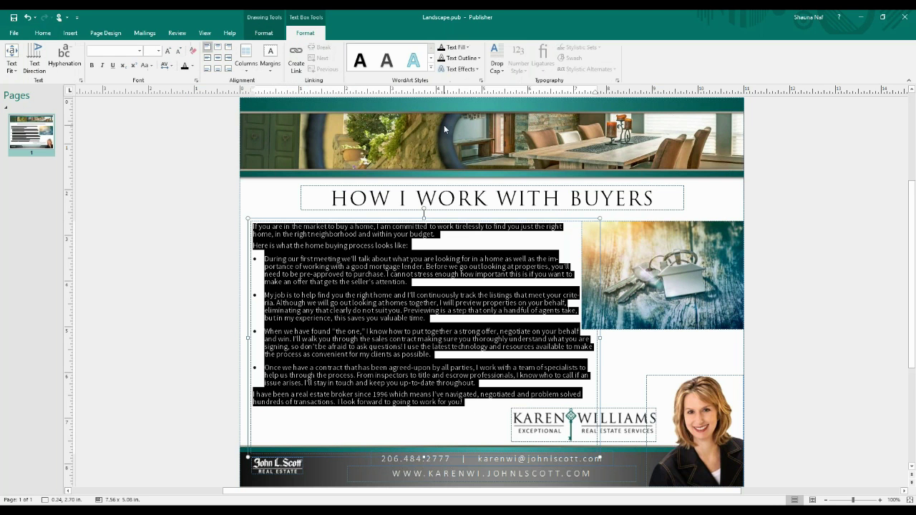
pyautogui.click(63, 56)
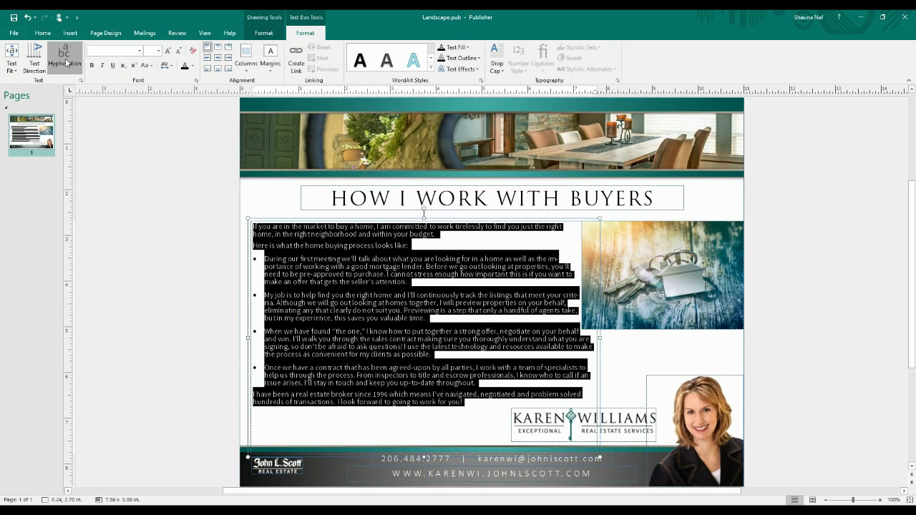
pyautogui.click(403, 248)
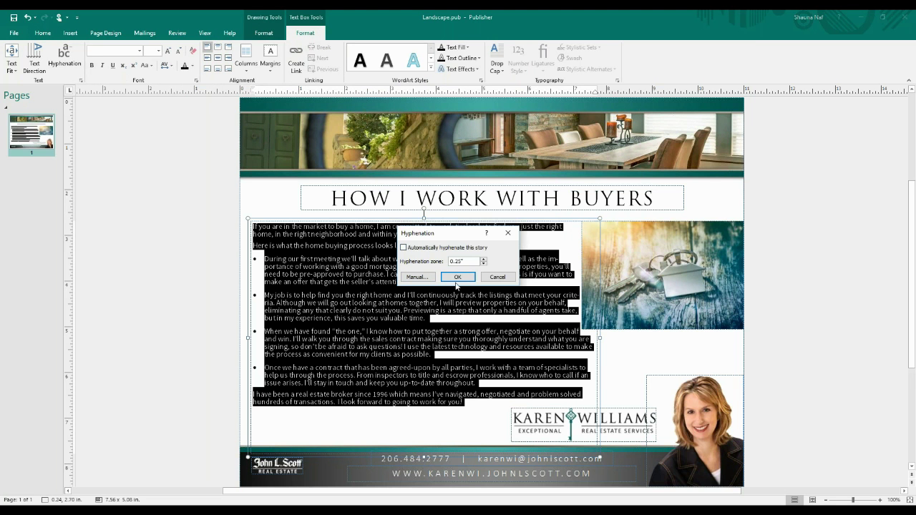
pyautogui.click(457, 277)
pyautogui.click(132, 337)
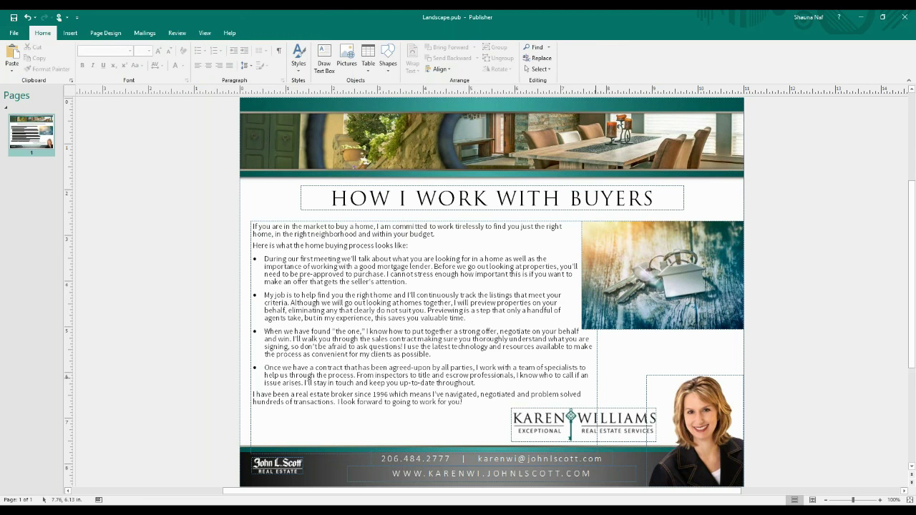
# - Narrow the body text box from its right edge to about 7.02 in wide, clearing the house-keys picture
pyautogui.click(426, 226)
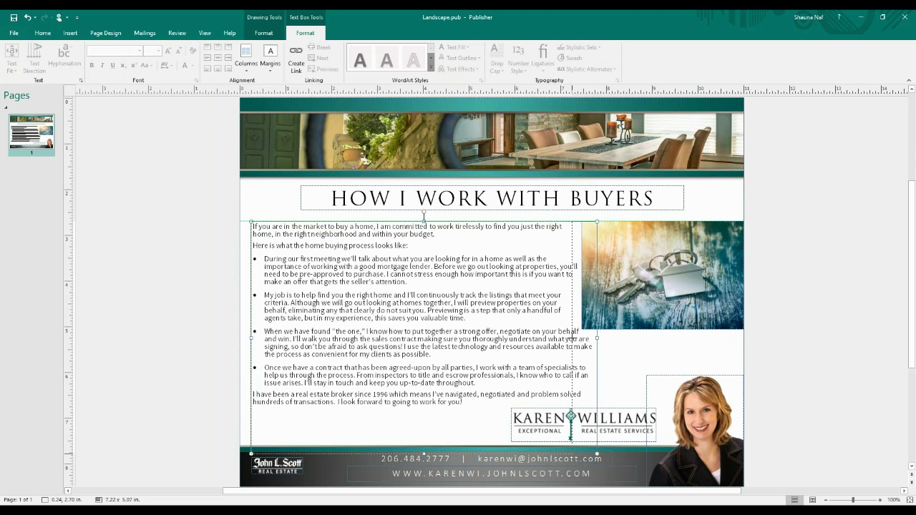
pyautogui.moveTo(597, 338); pyautogui.dragTo(572, 338)
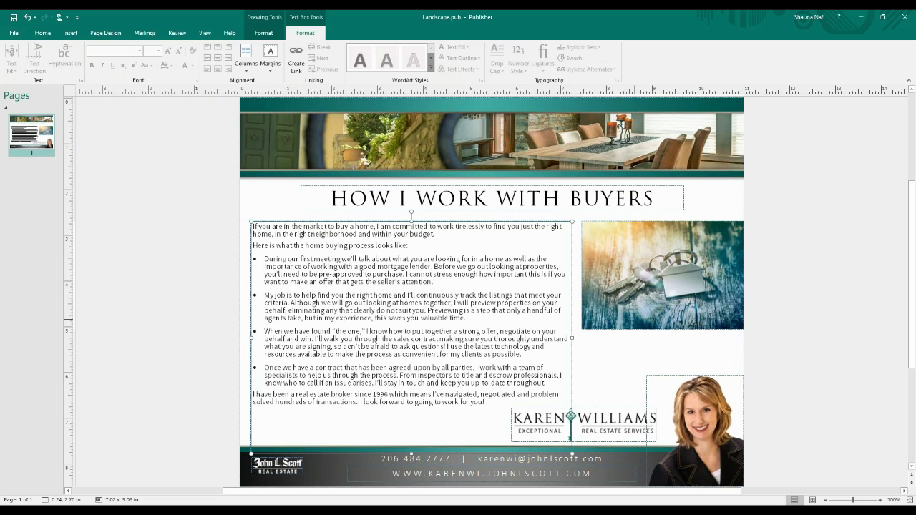
pyautogui.click(792, 421)
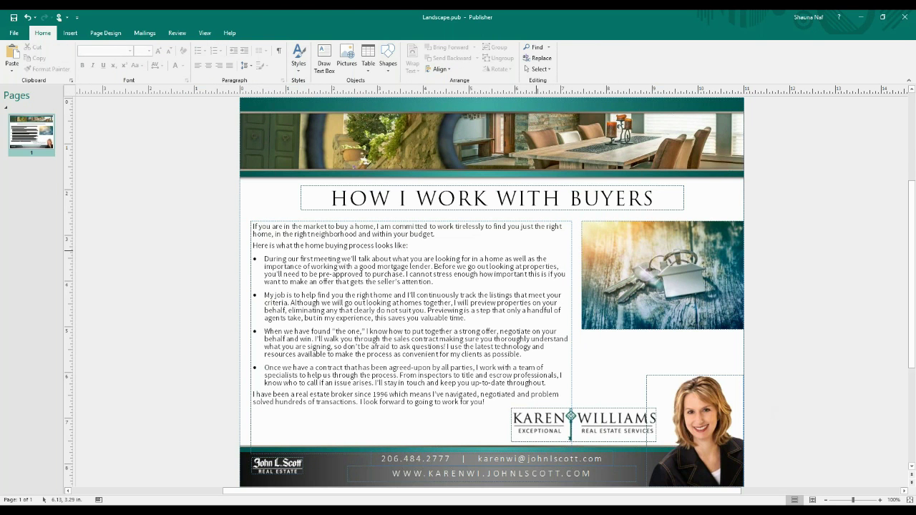
# - Hide the object boundaries on the page
pyautogui.click(205, 33)
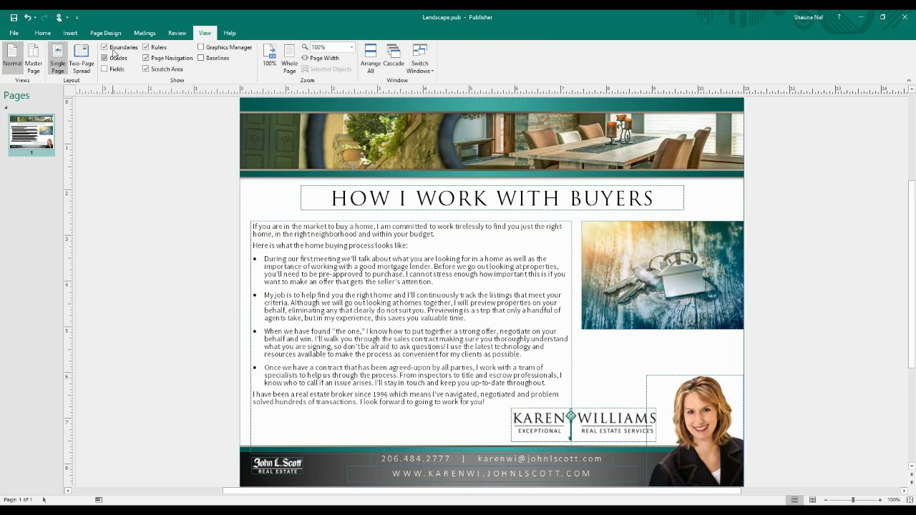
pyautogui.click(107, 47)
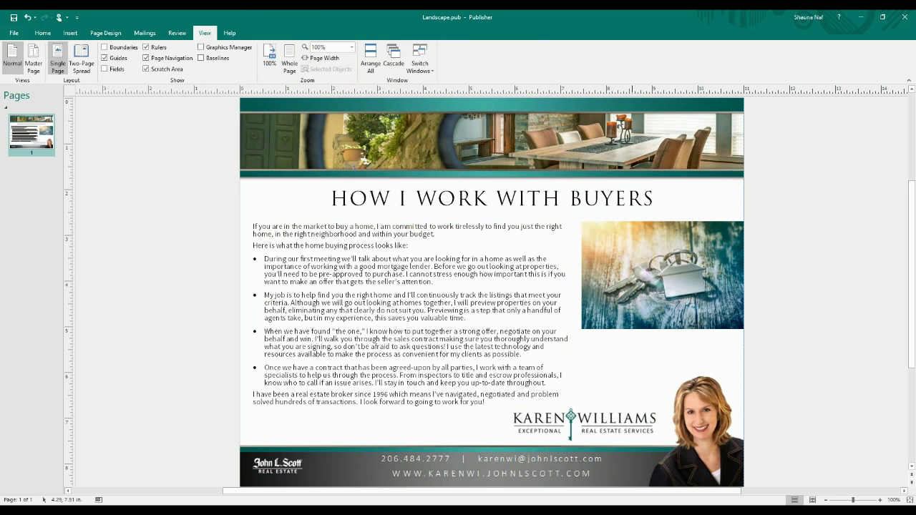
# - Switch to the master page for editing
pyautogui.scroll(-1, 815, 434)
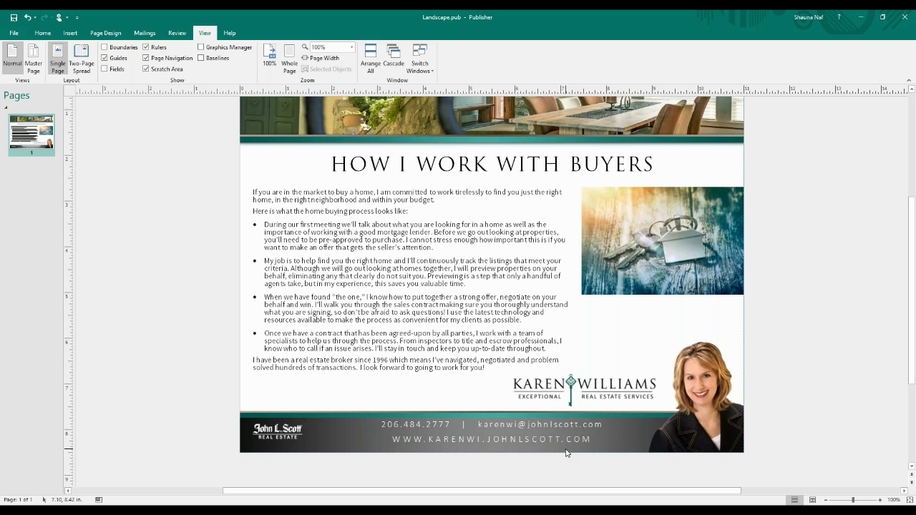
pyautogui.hotkey('ctrl', 'm')
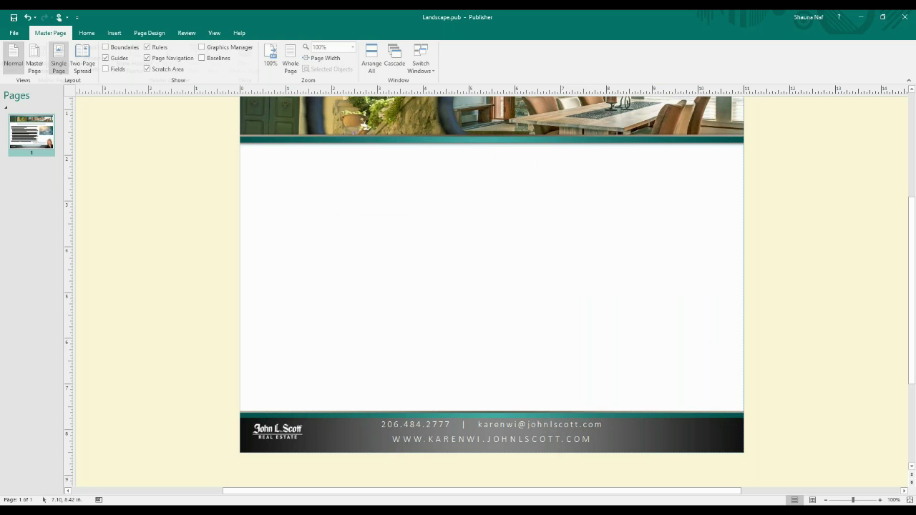